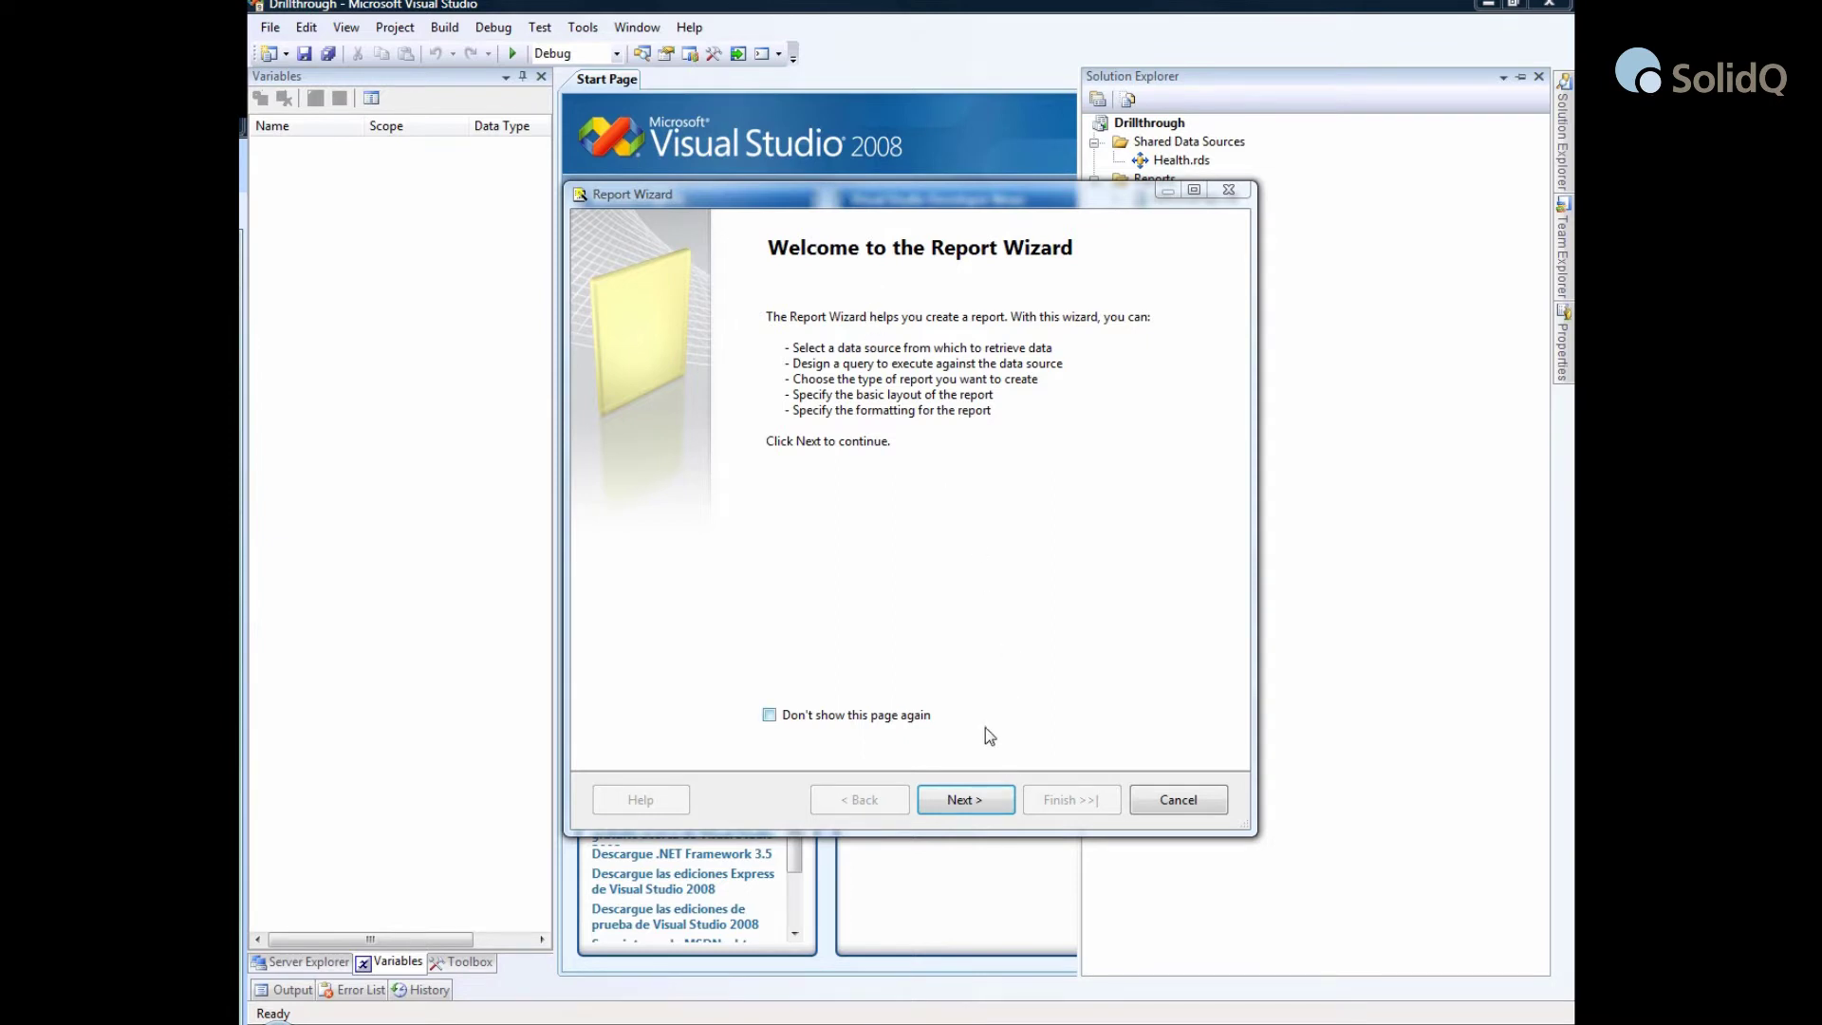
- Advance the Report Wizard from its welcome page to data source selection
{"action": "left_click", "coordinate": [978, 803]}
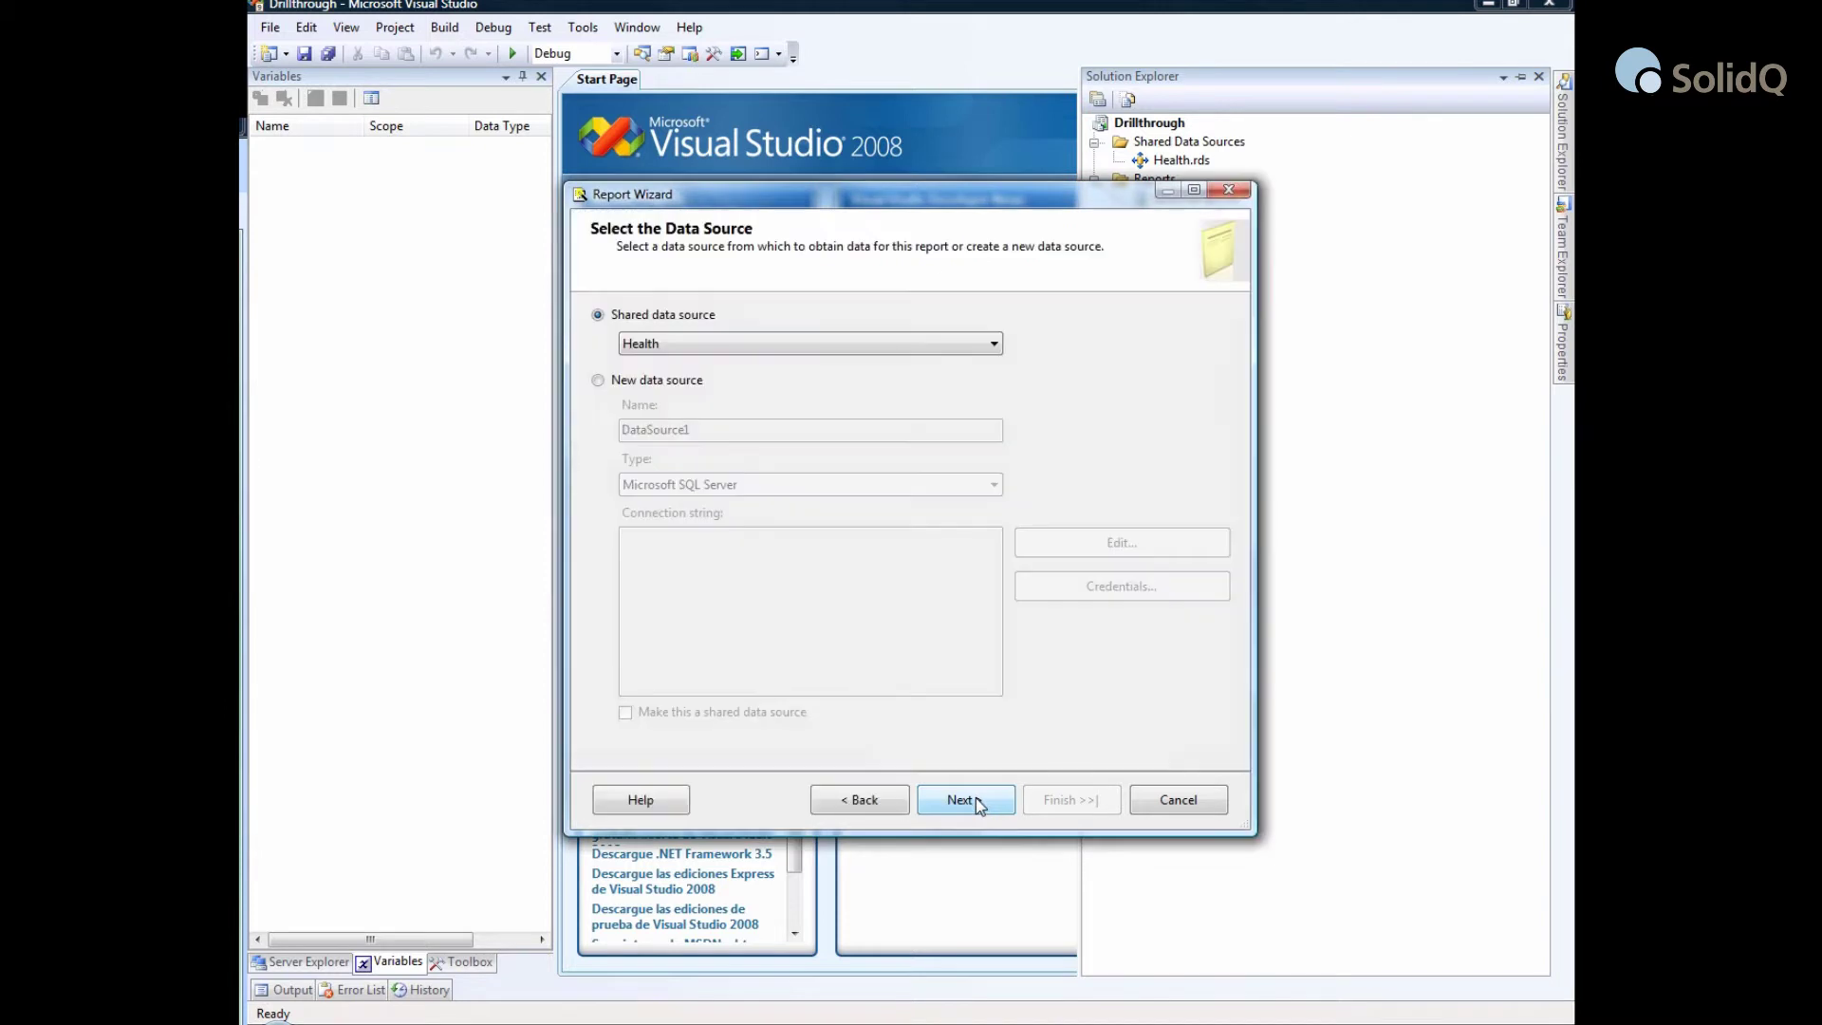
- Create data source SSAS, type Analysis Services, connected to .\SQL2008's HealthBI database
{"action": "left_click", "coordinate": [656, 380]}
{"action": "double_click", "coordinate": [728, 428]}
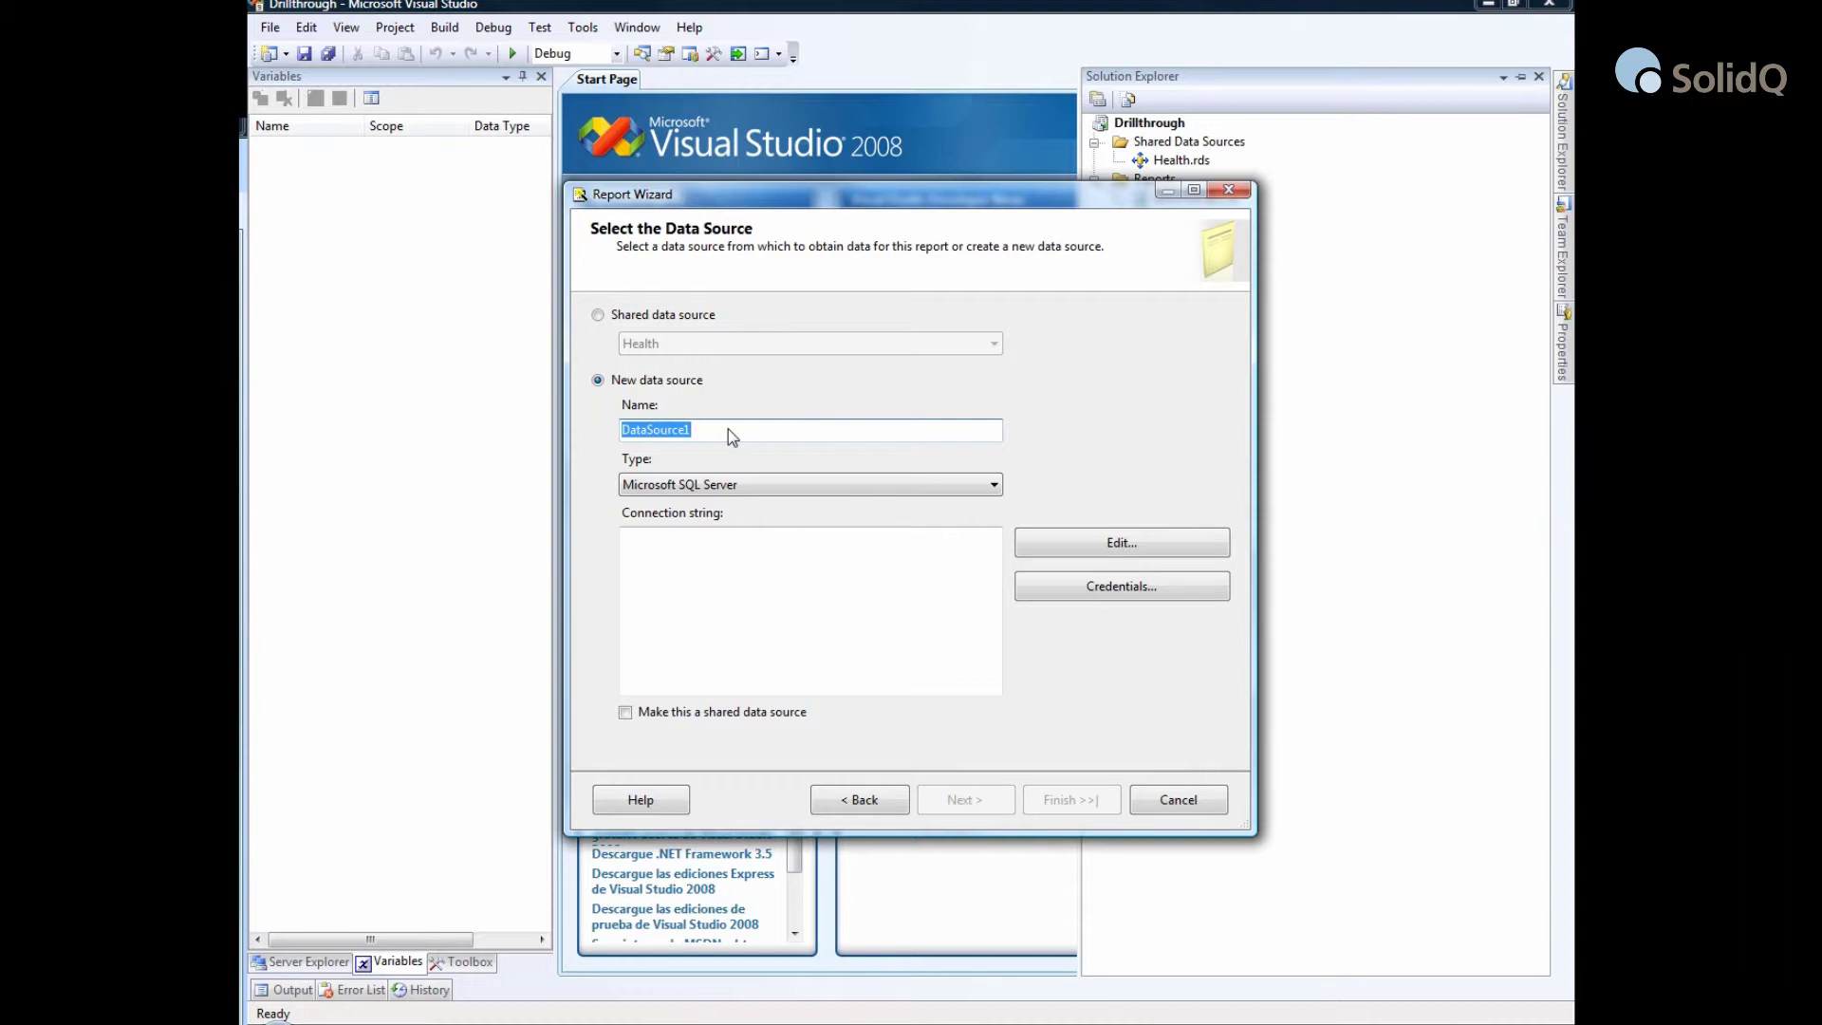
{"action": "type", "text": "SSAS"}
{"action": "left_click", "coordinate": [930, 486]}
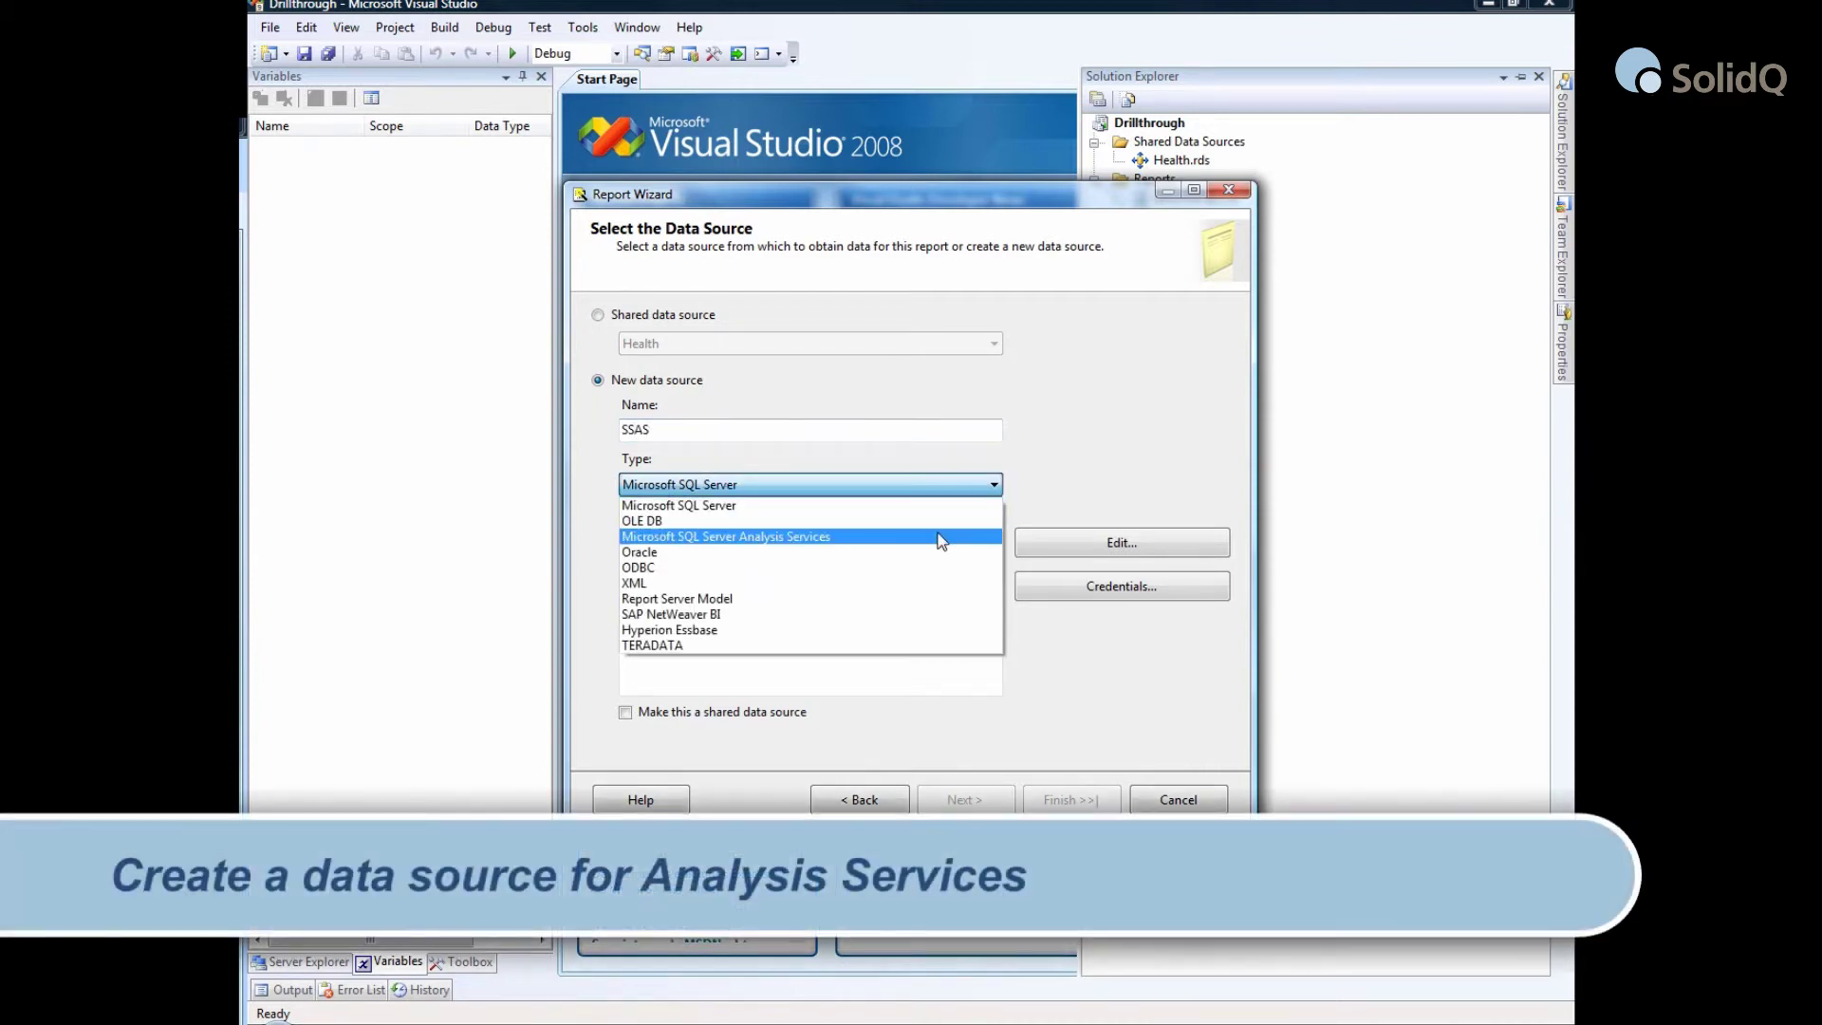
{"action": "left_click", "coordinate": [939, 539]}
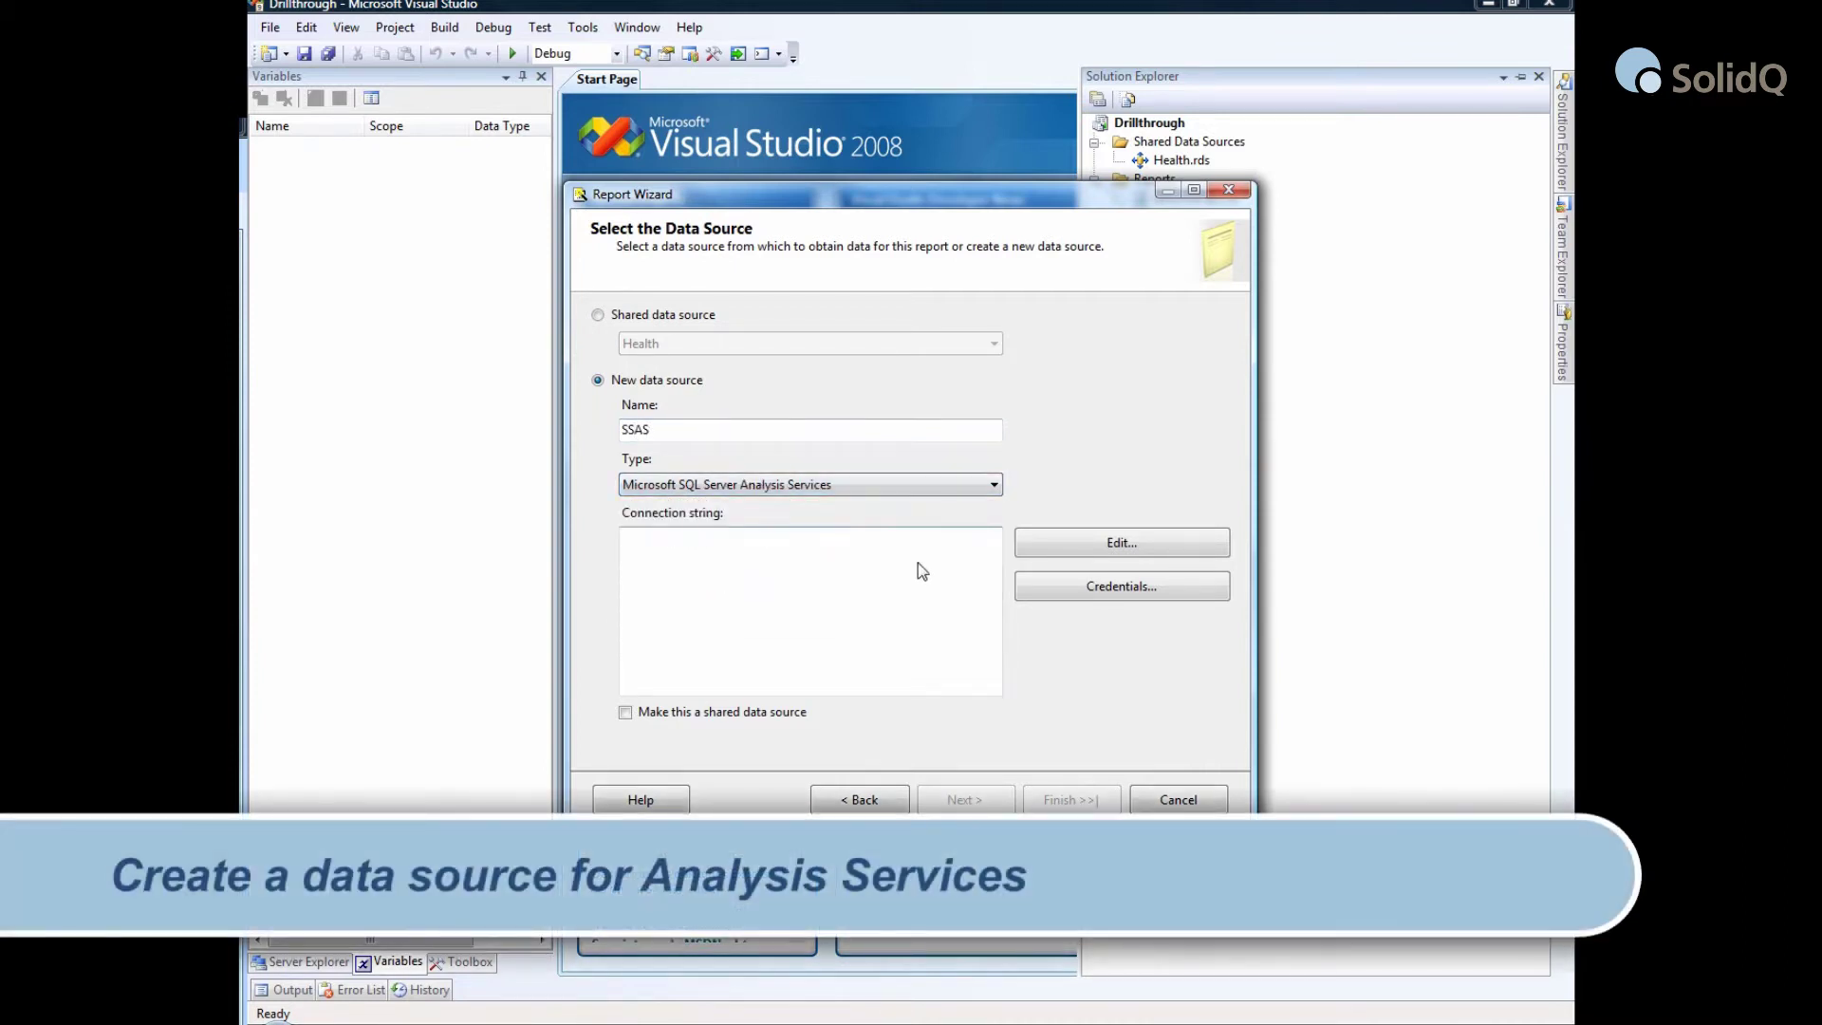
{"action": "left_click", "coordinate": [1096, 545]}
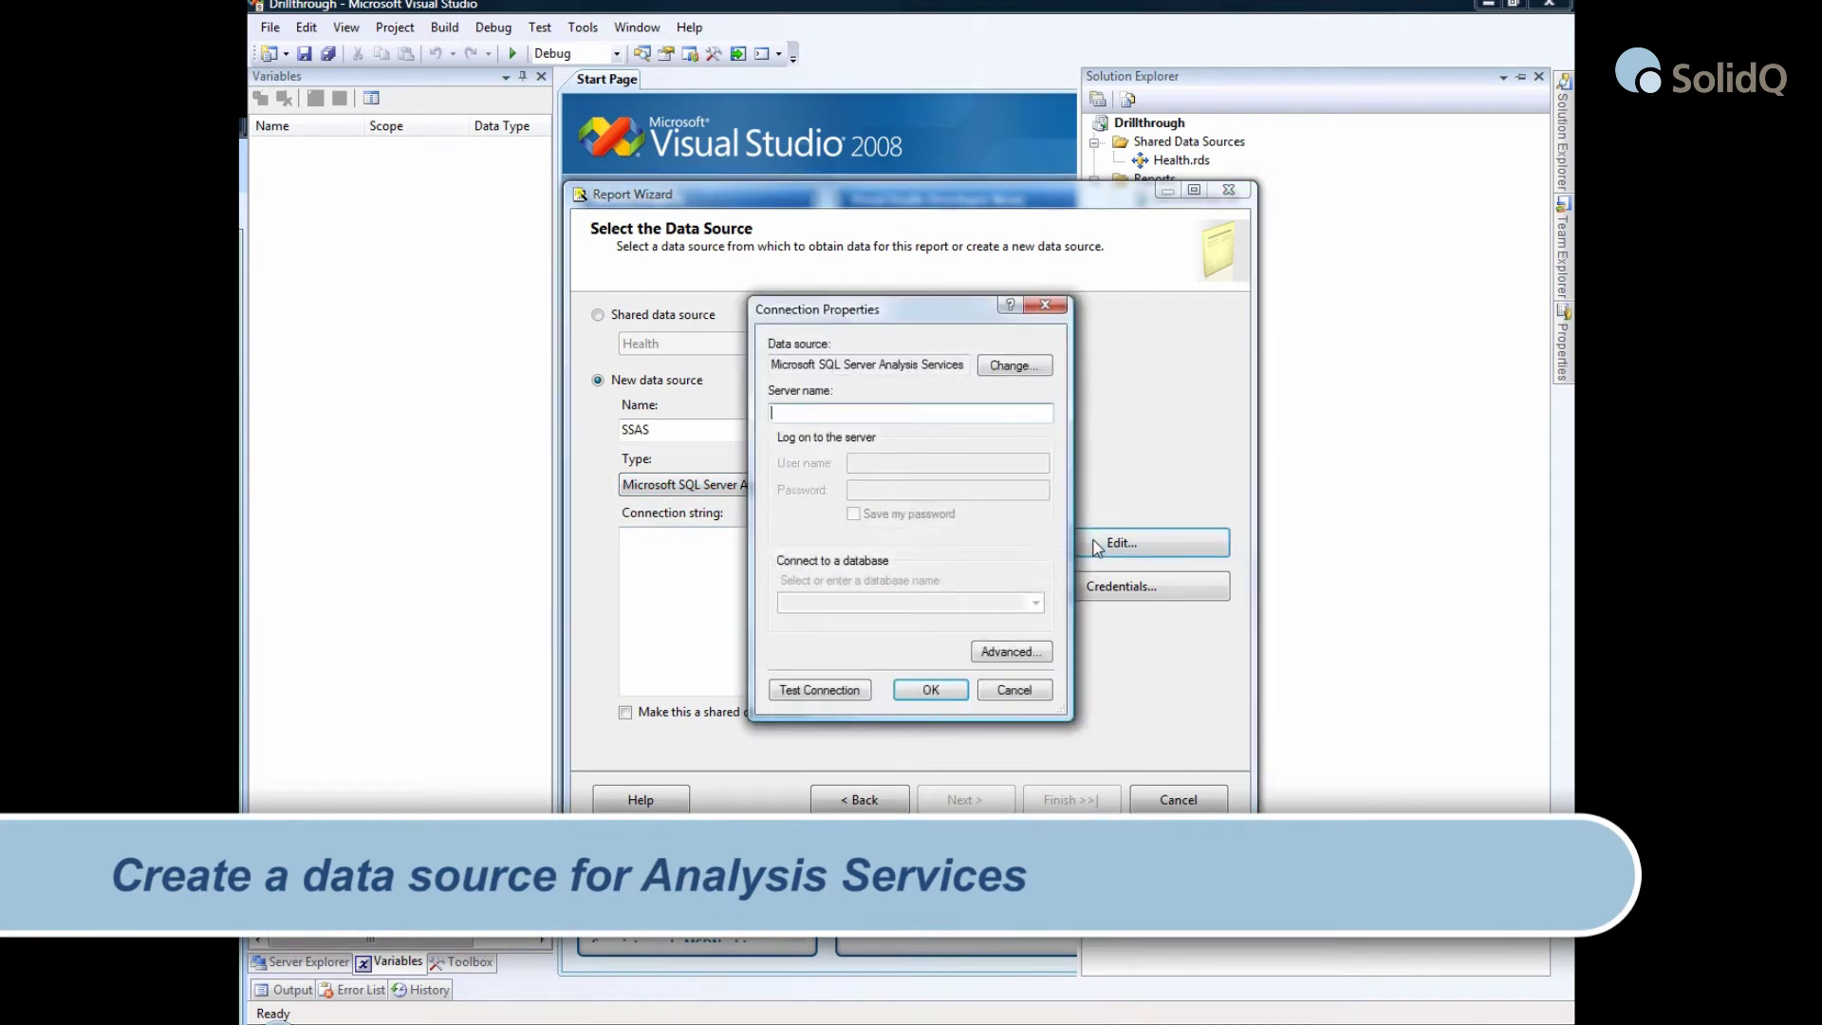
{"action": "type", "text": "."}
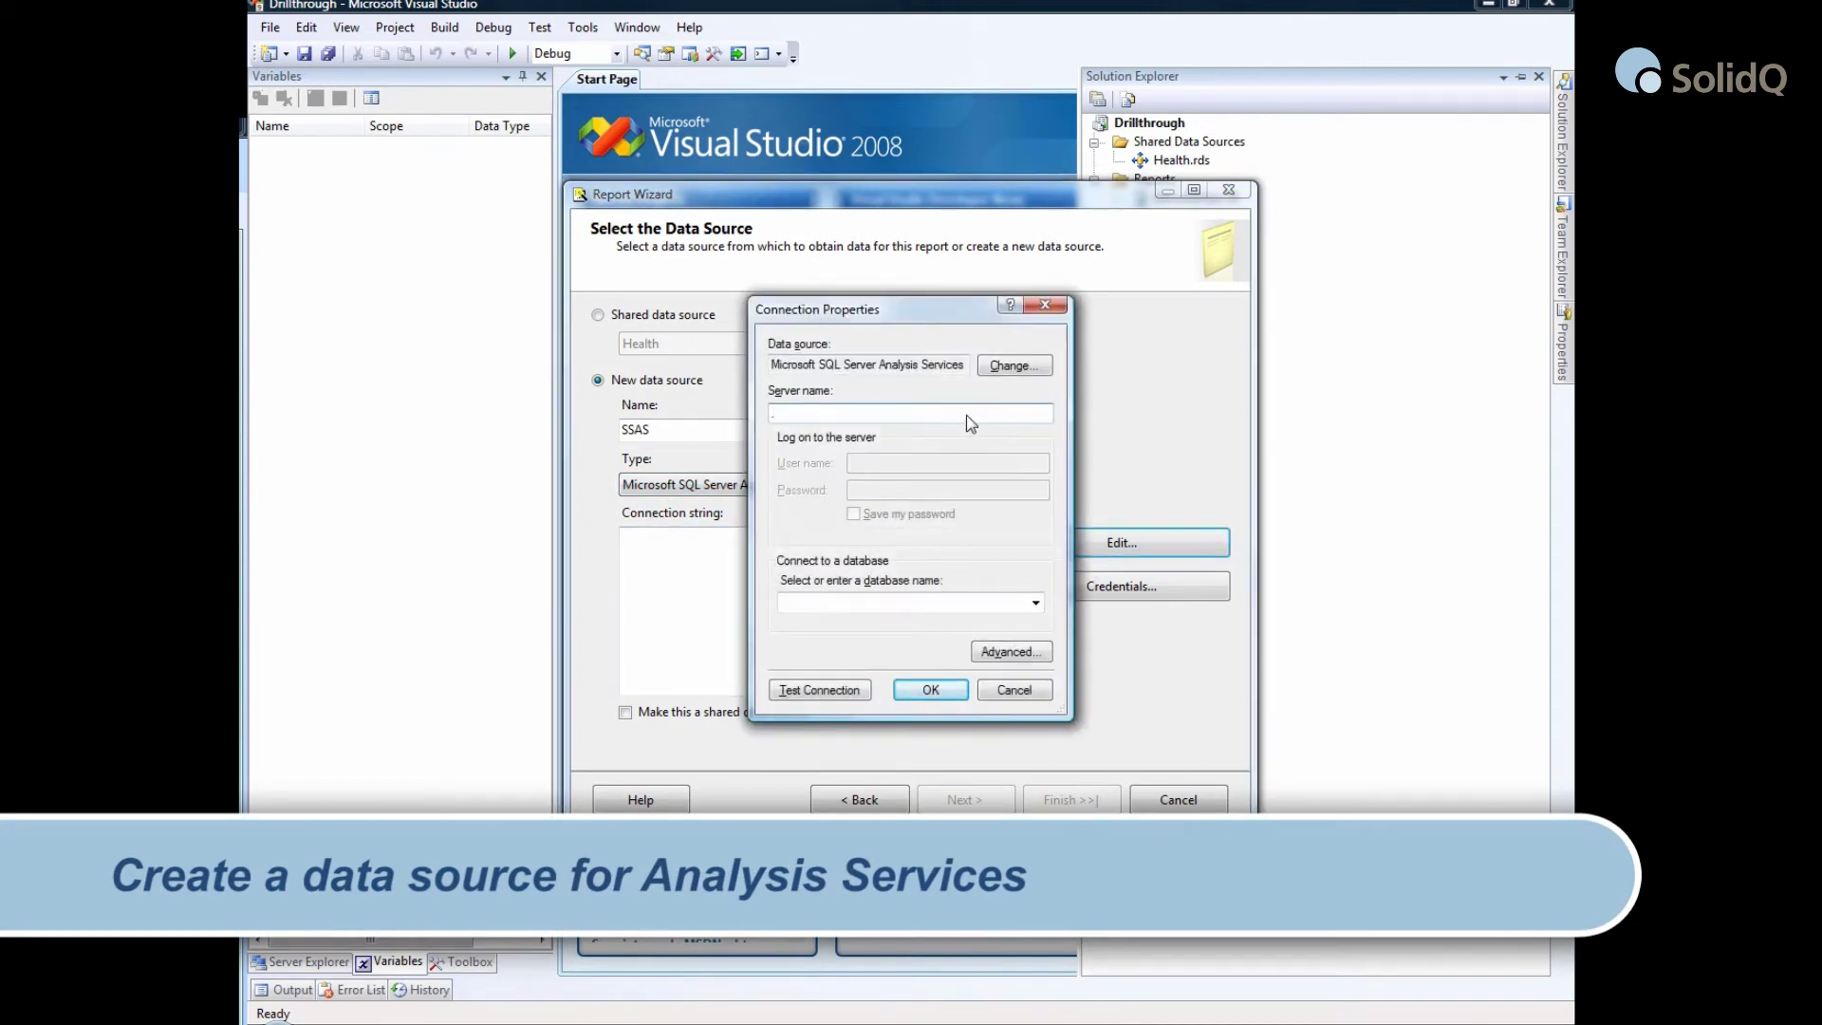
{"action": "type", "text": "\\SQL"}
{"action": "type", "text": "2008"}
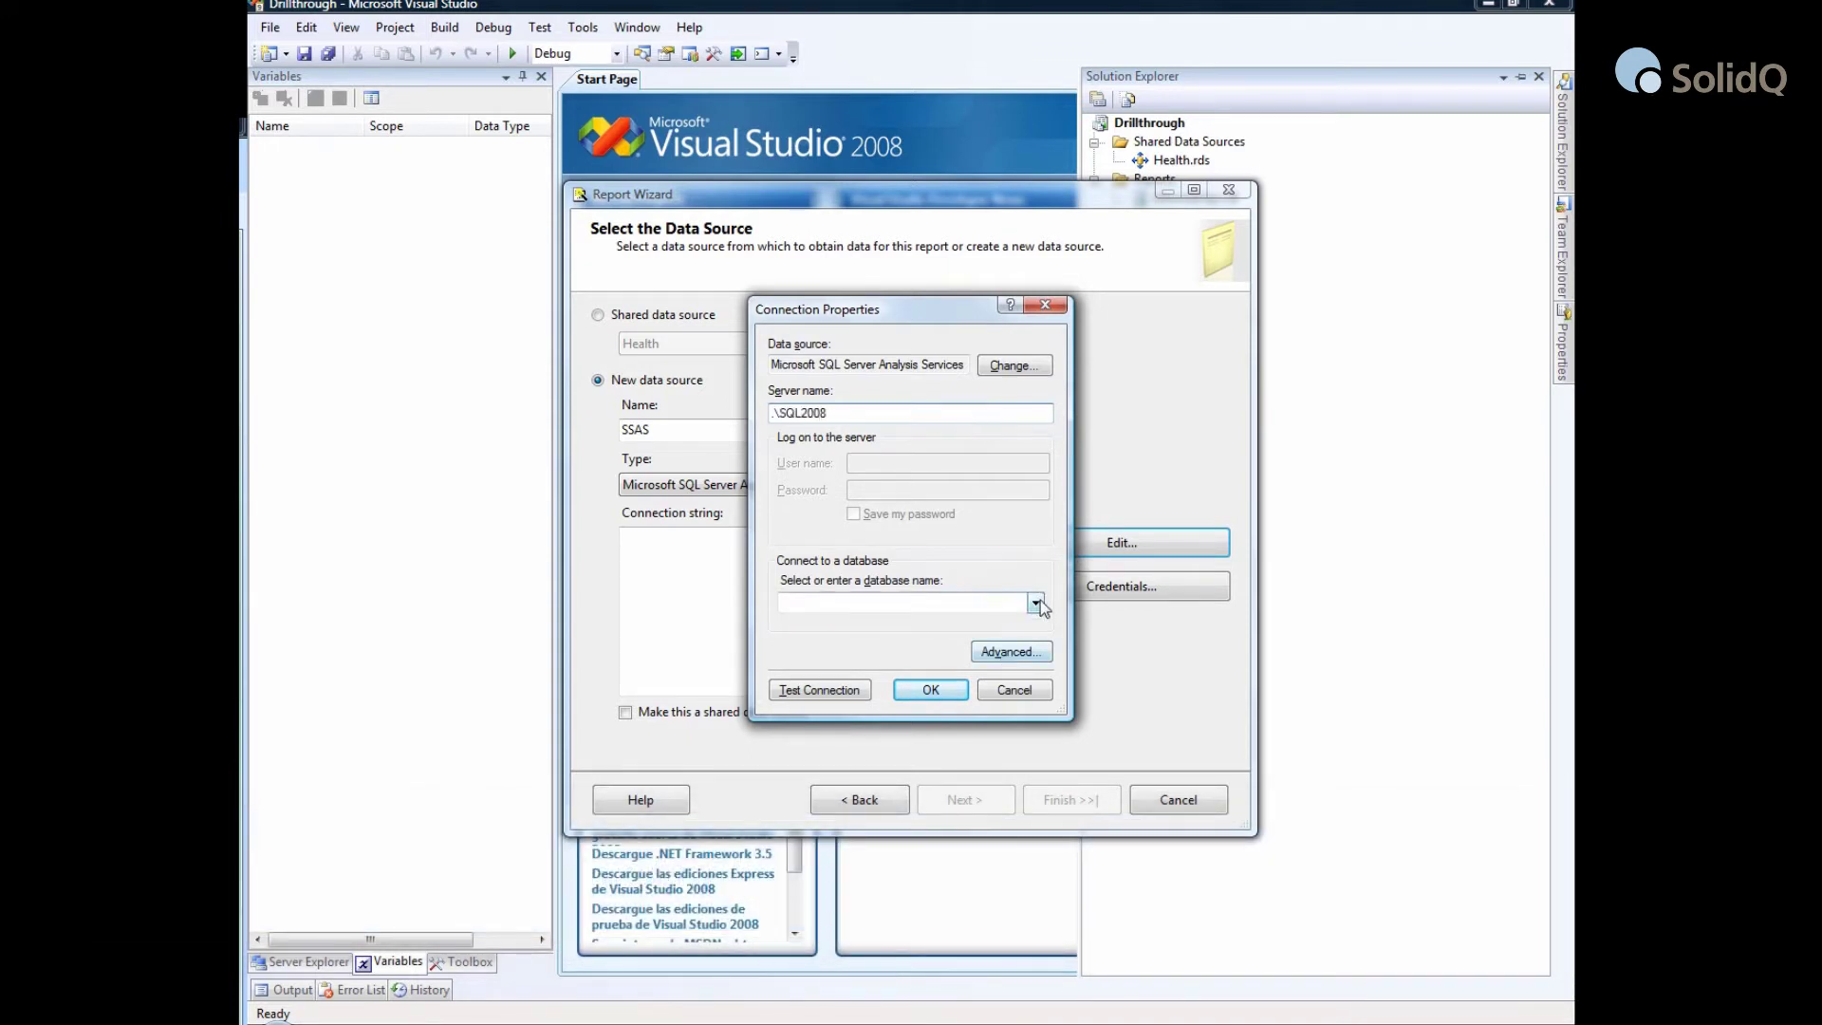
{"action": "left_click", "coordinate": [1039, 605]}
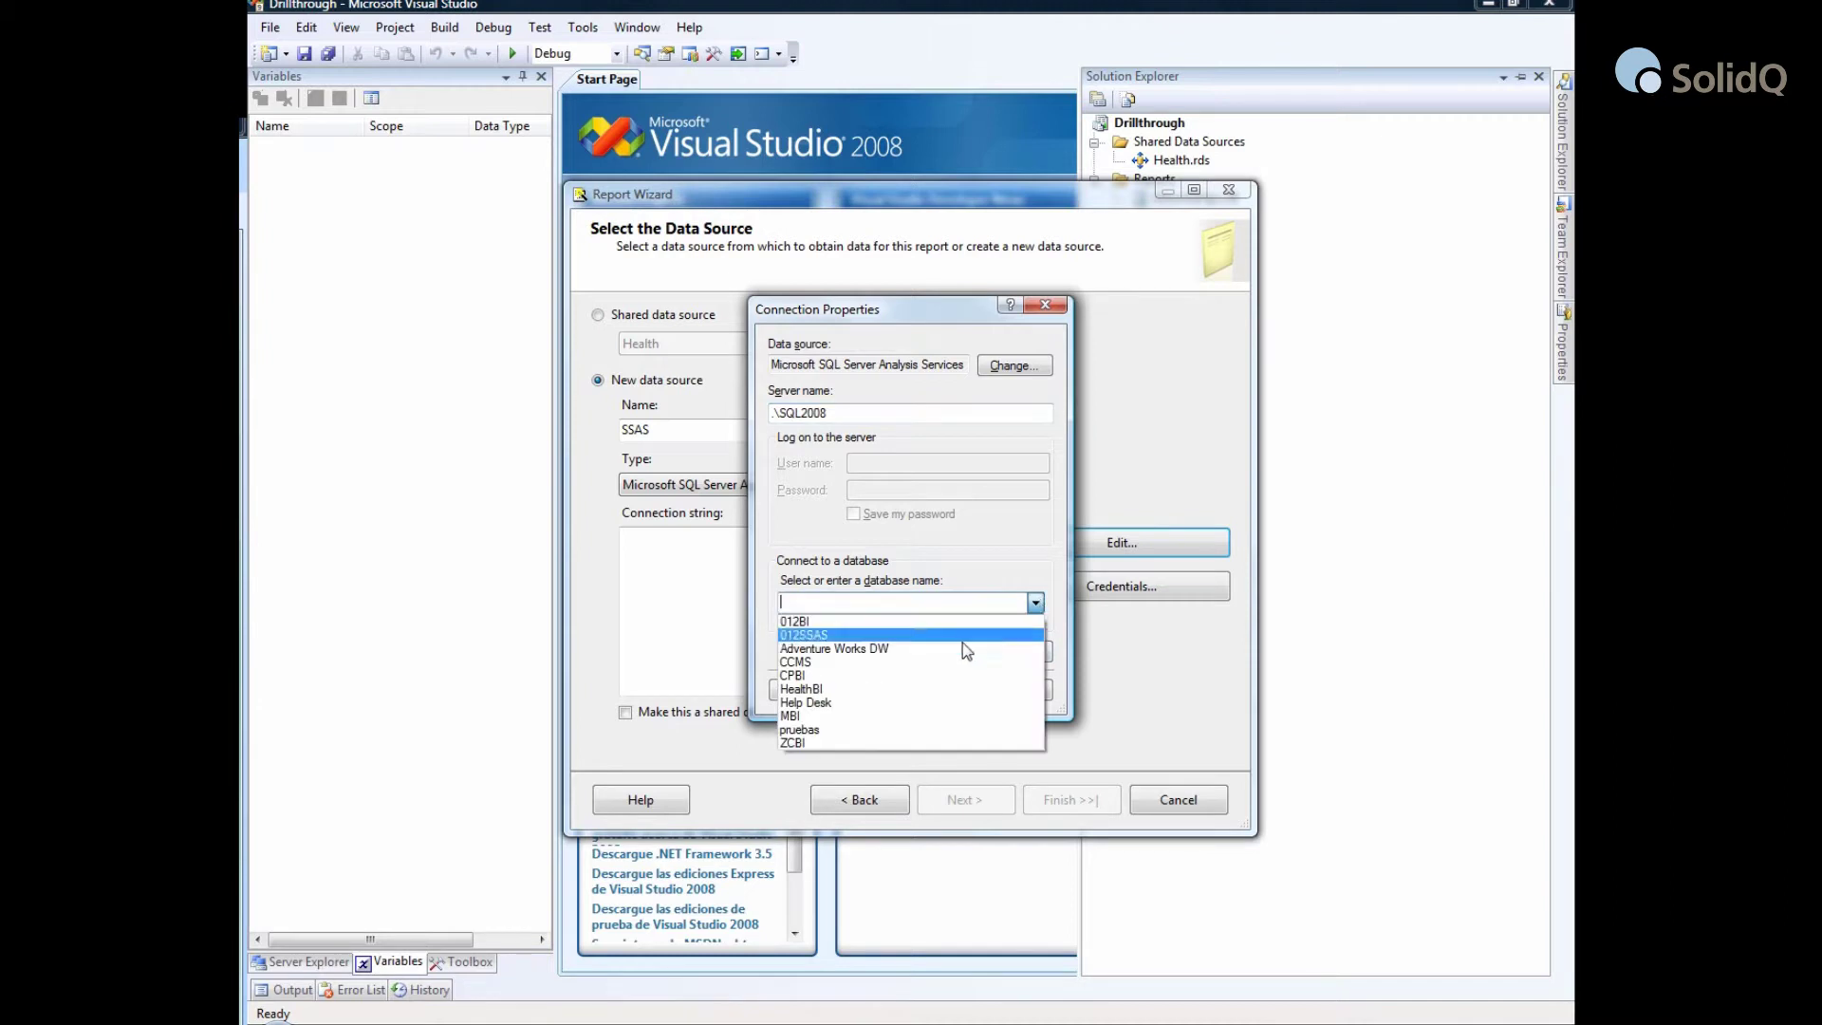
{"action": "left_click", "coordinate": [854, 693]}
{"action": "left_click", "coordinate": [931, 689]}
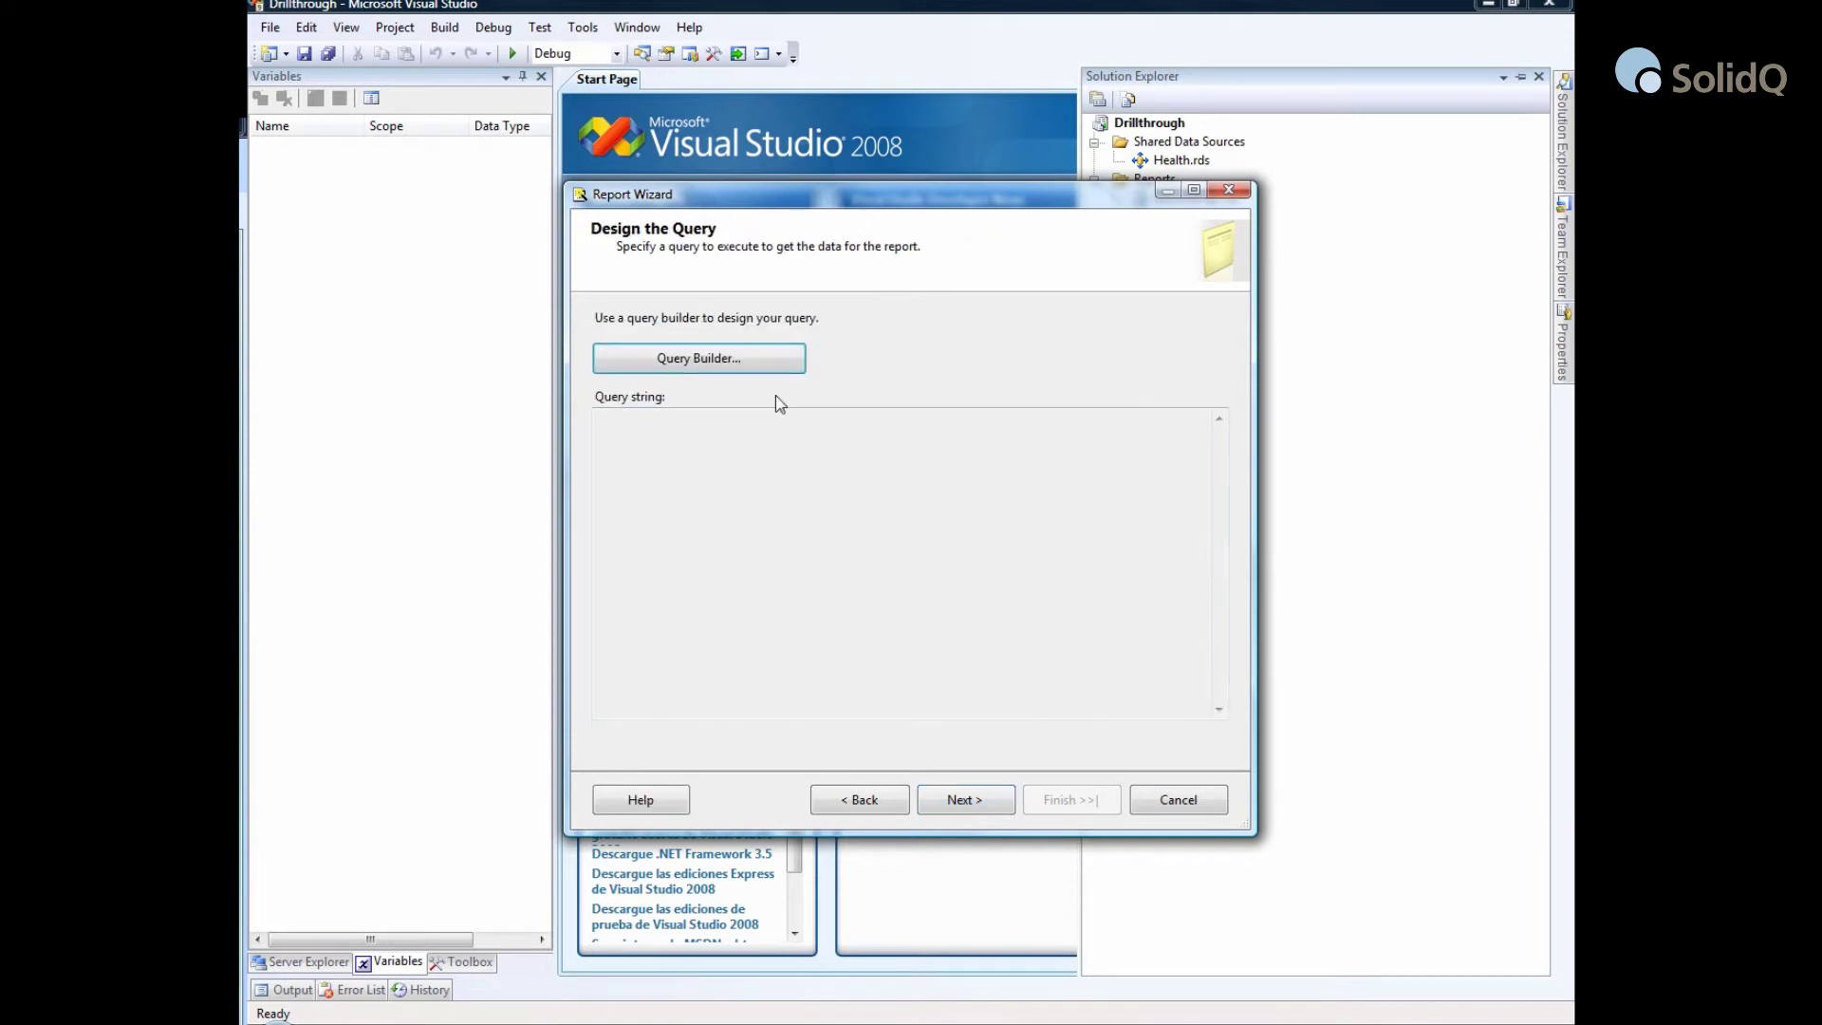
- Launch the query designer, move and enlarge its window, and switch to text mode
{"action": "left_click", "coordinate": [773, 360]}
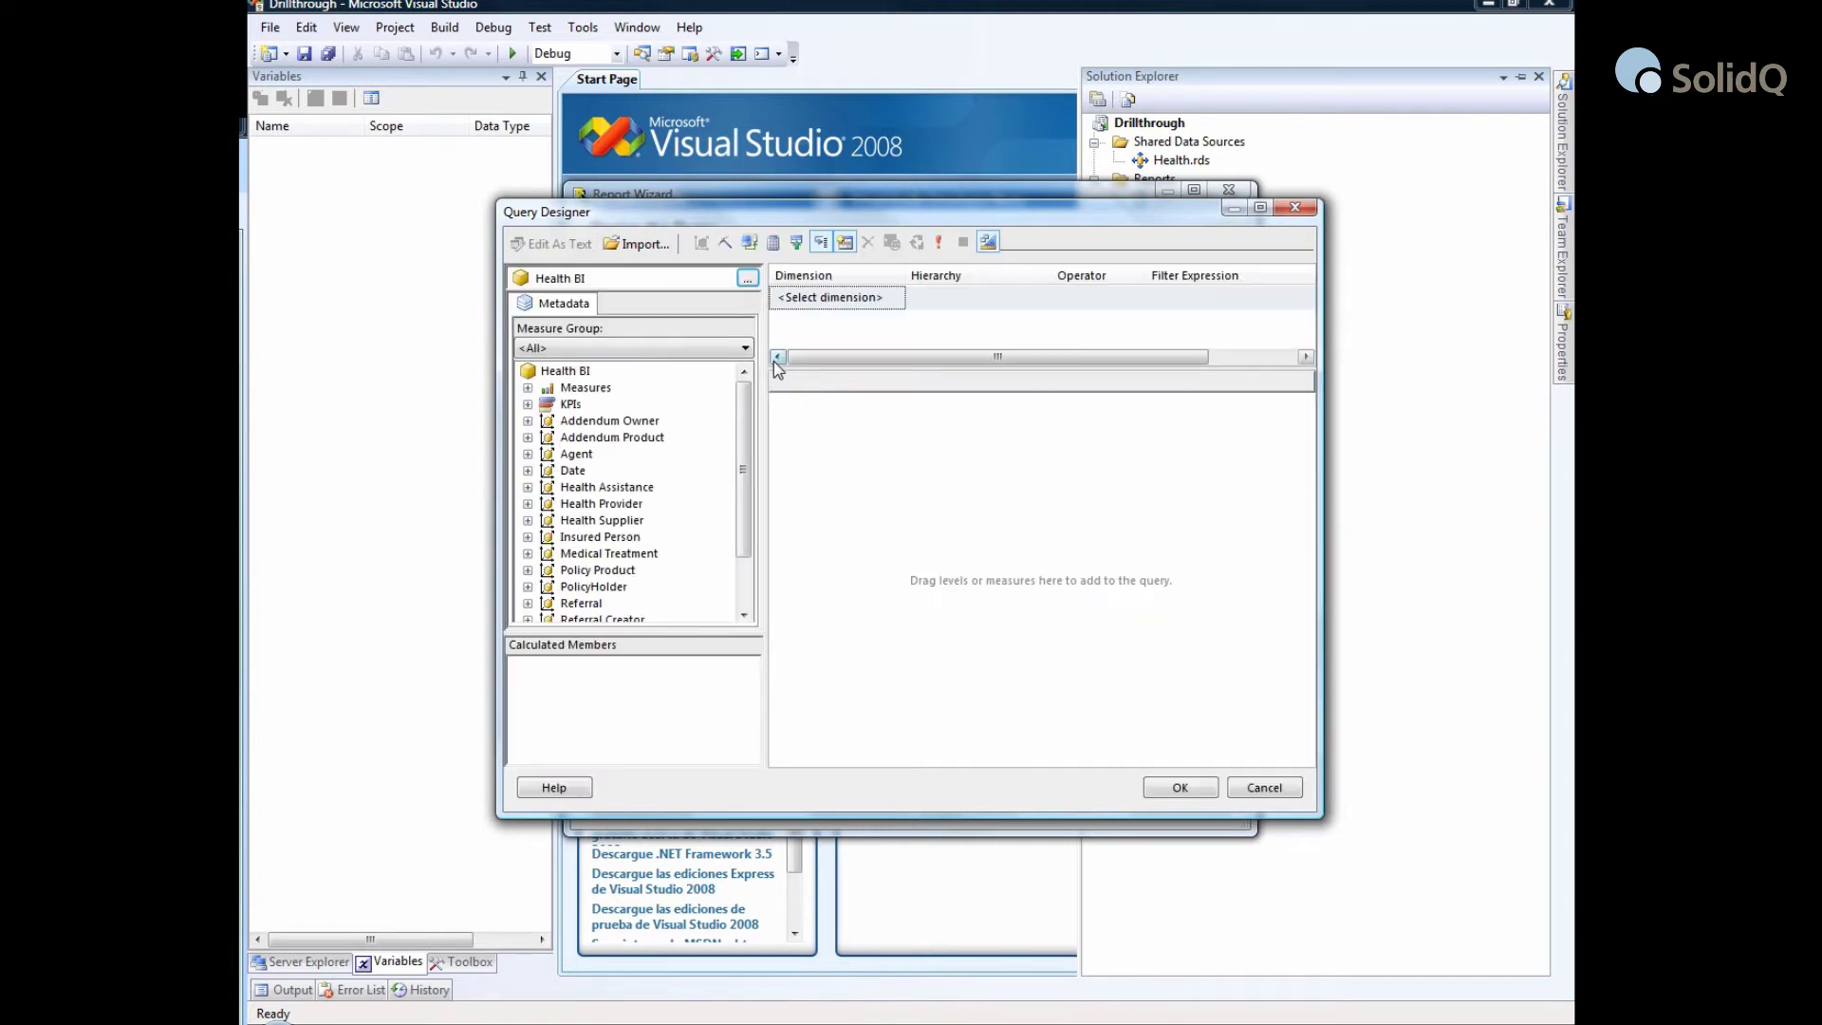
{"action": "left_click_drag", "start_coordinate": [944, 212], "coordinate": [838, 140]}
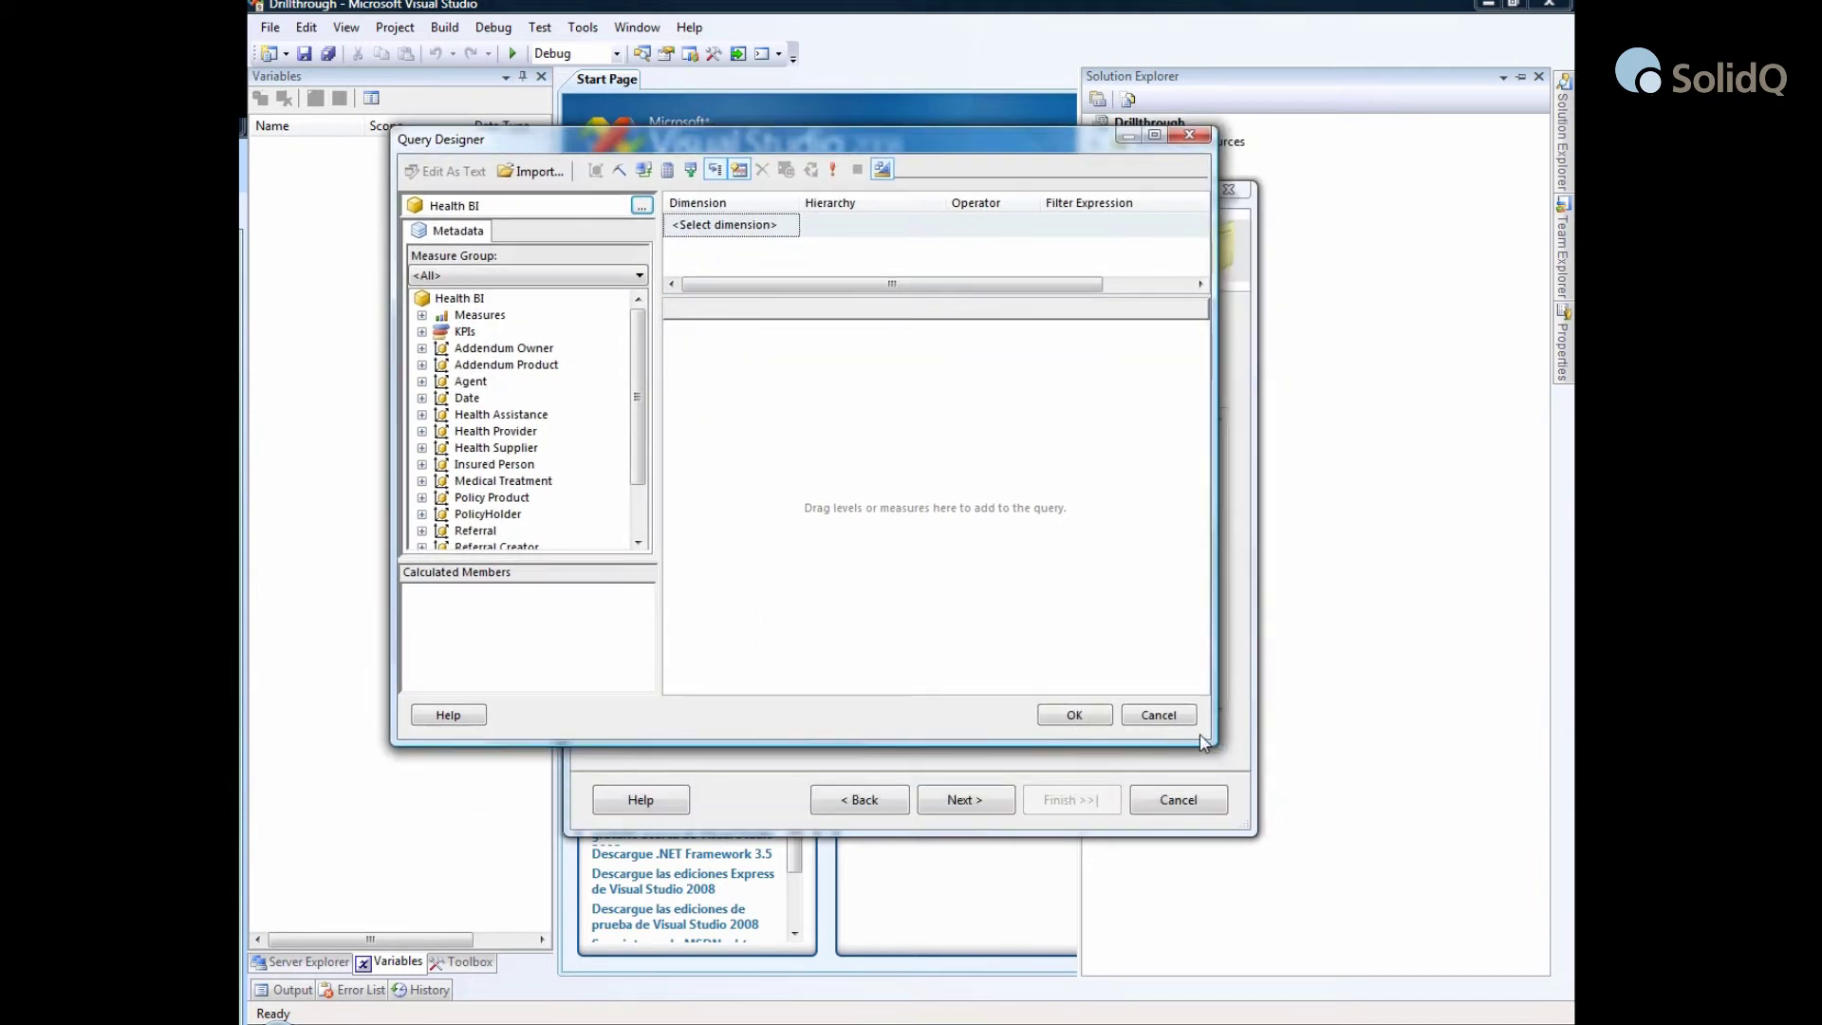
{"action": "mouse_move", "coordinate": [1214, 740]}
{"action": "left_mouse_down"}
{"action": "mouse_move", "coordinate": [1331, 857]}
{"action": "mouse_move", "coordinate": [1429, 888]}
{"action": "left_mouse_up"}
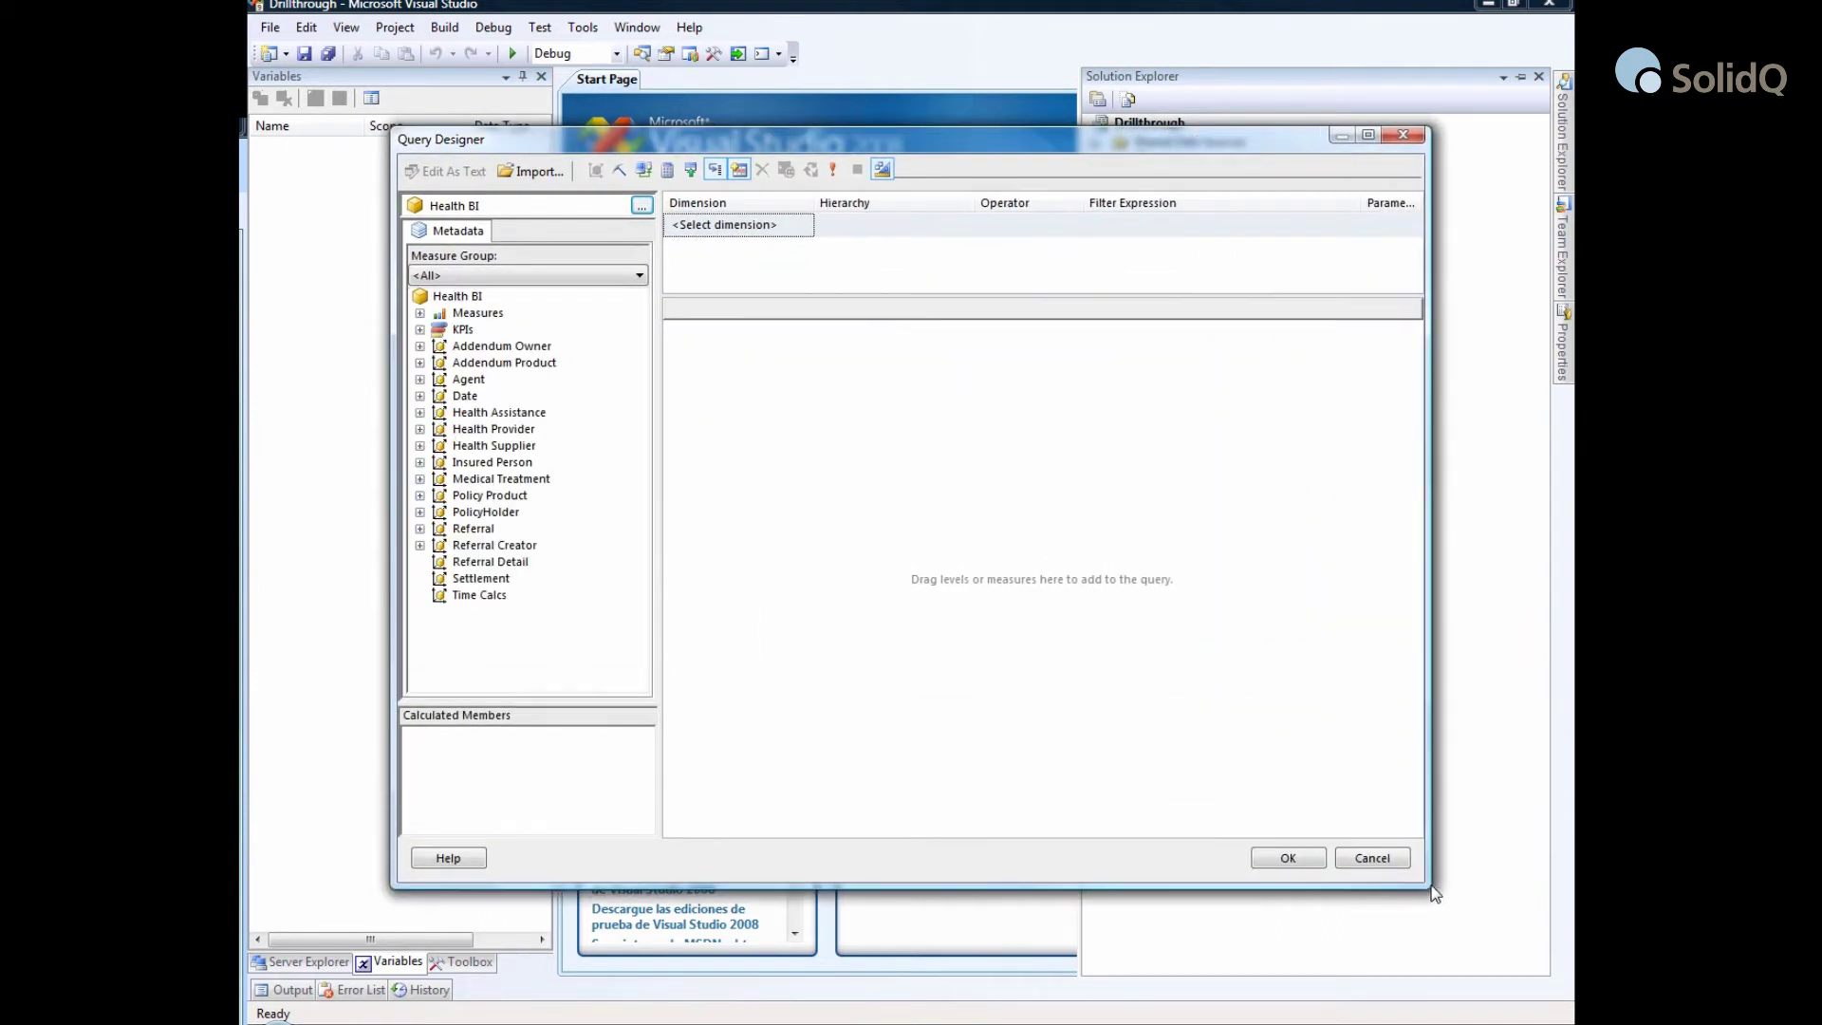
{"action": "left_click", "coordinate": [882, 171]}
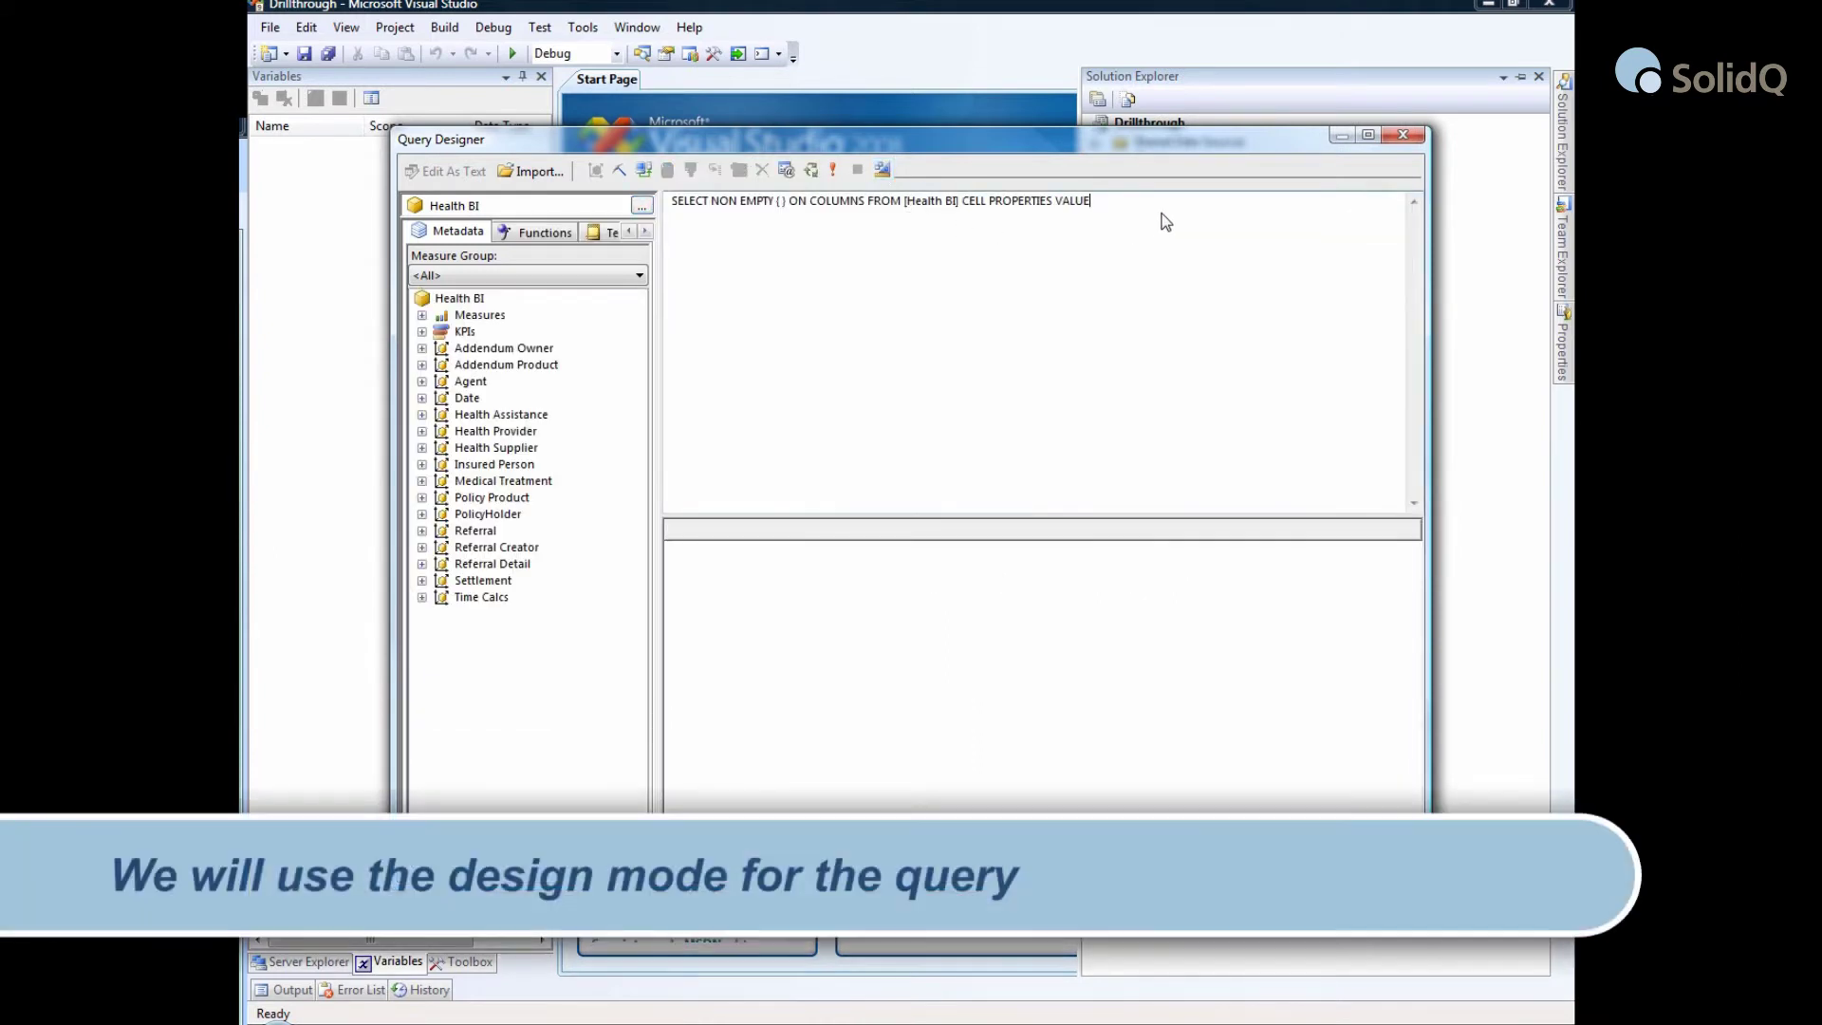
- Replace the default query text with the pasted DRILLTHROUGH MDX query
{"action": "left_click_drag", "start_coordinate": [1124, 202], "coordinate": [659, 210]}
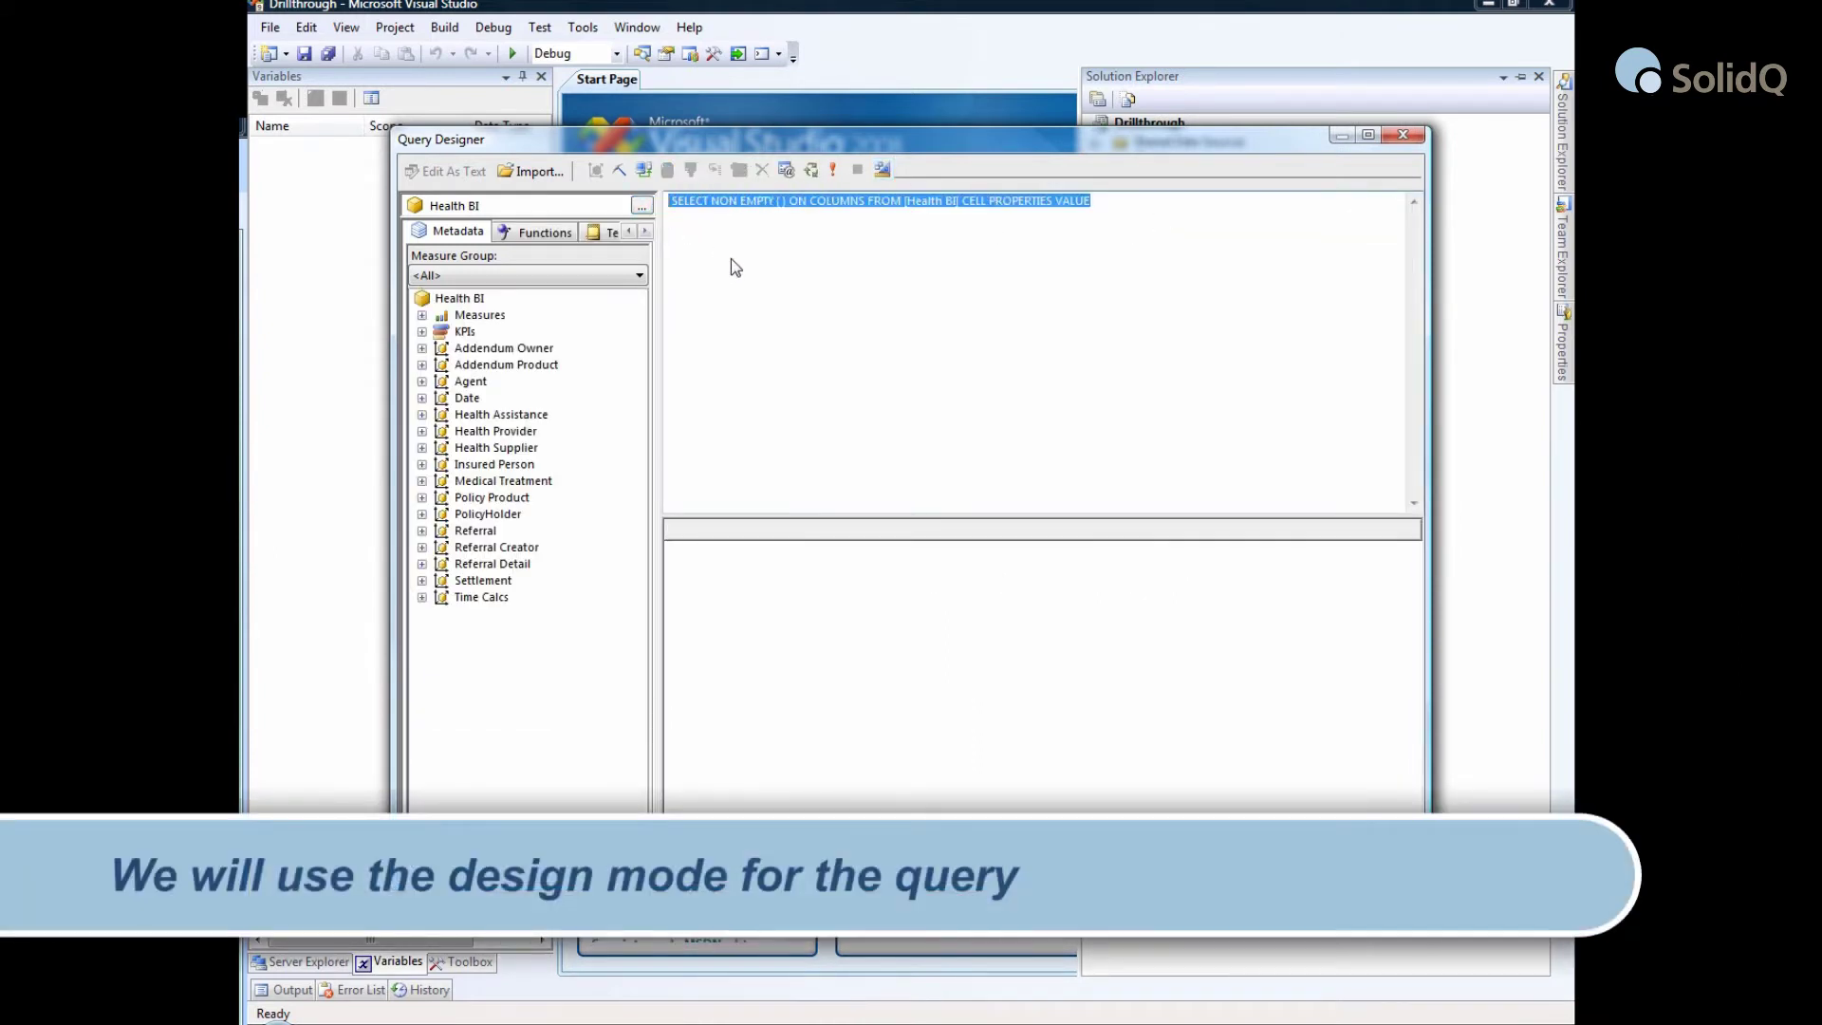
{"action": "left_click", "coordinate": [996, 356]}
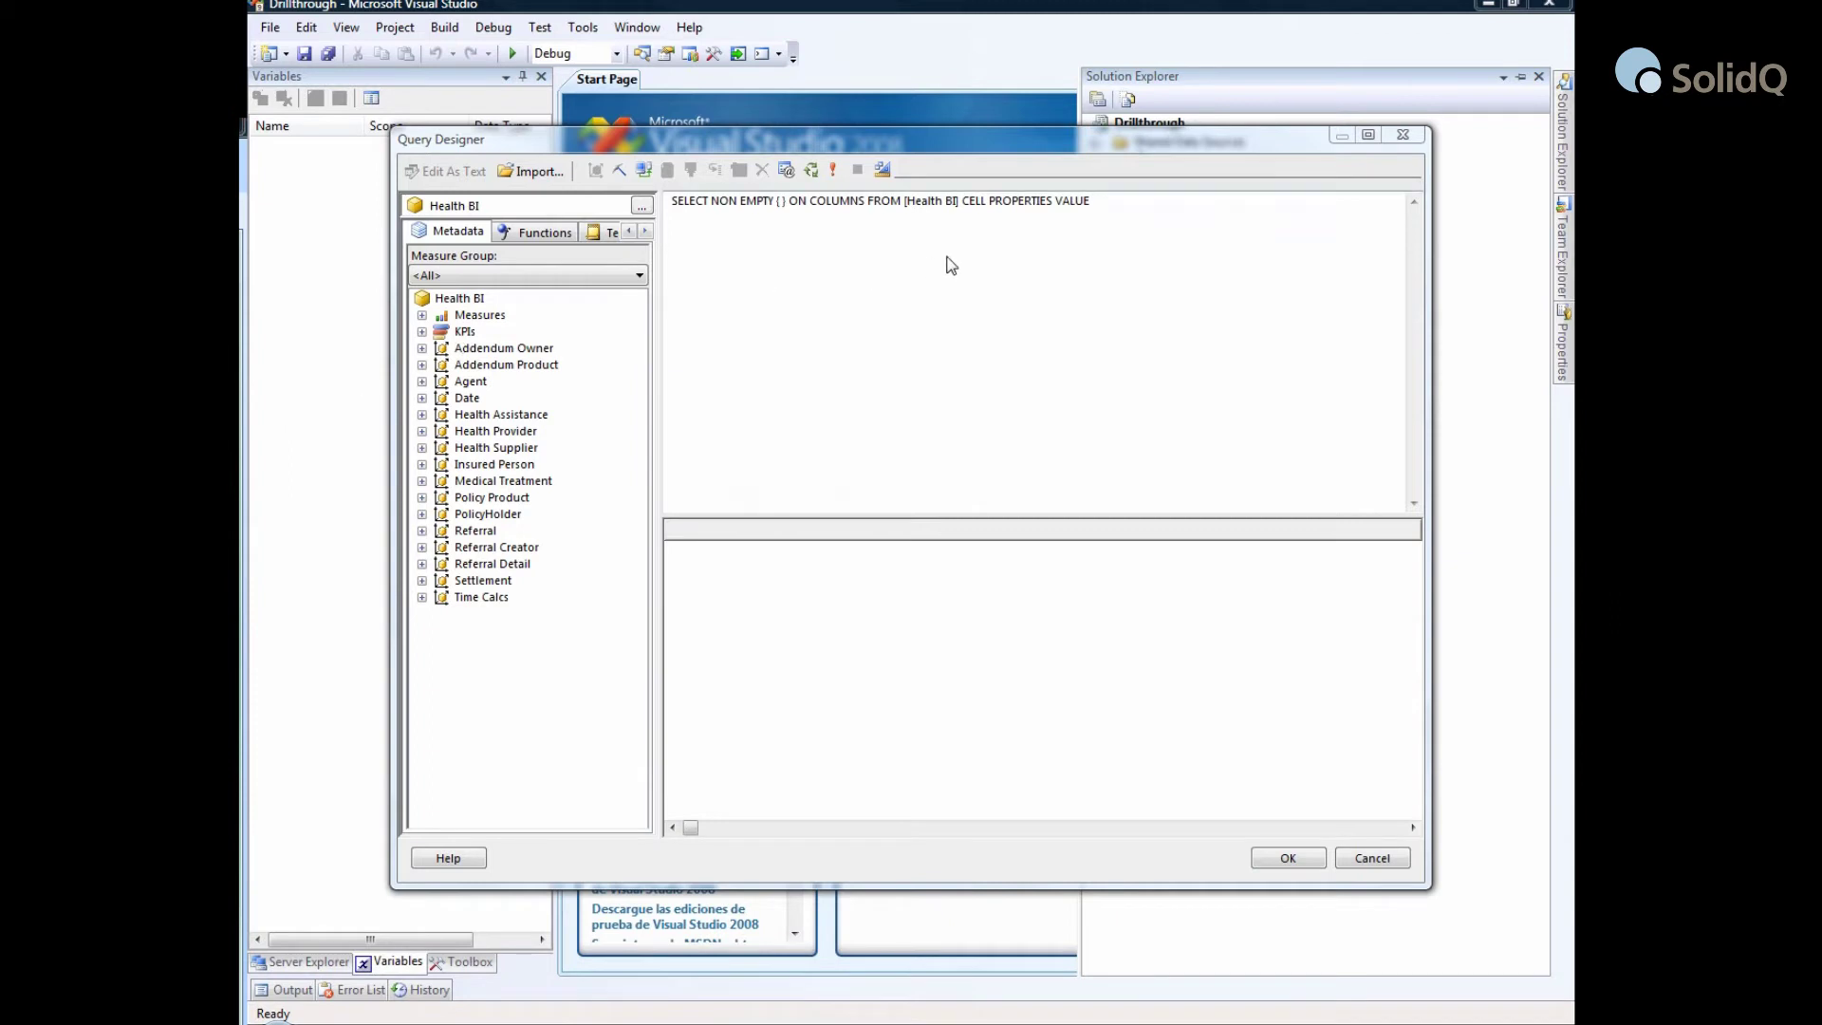
{"action": "key", "text": "ctrl+a"}
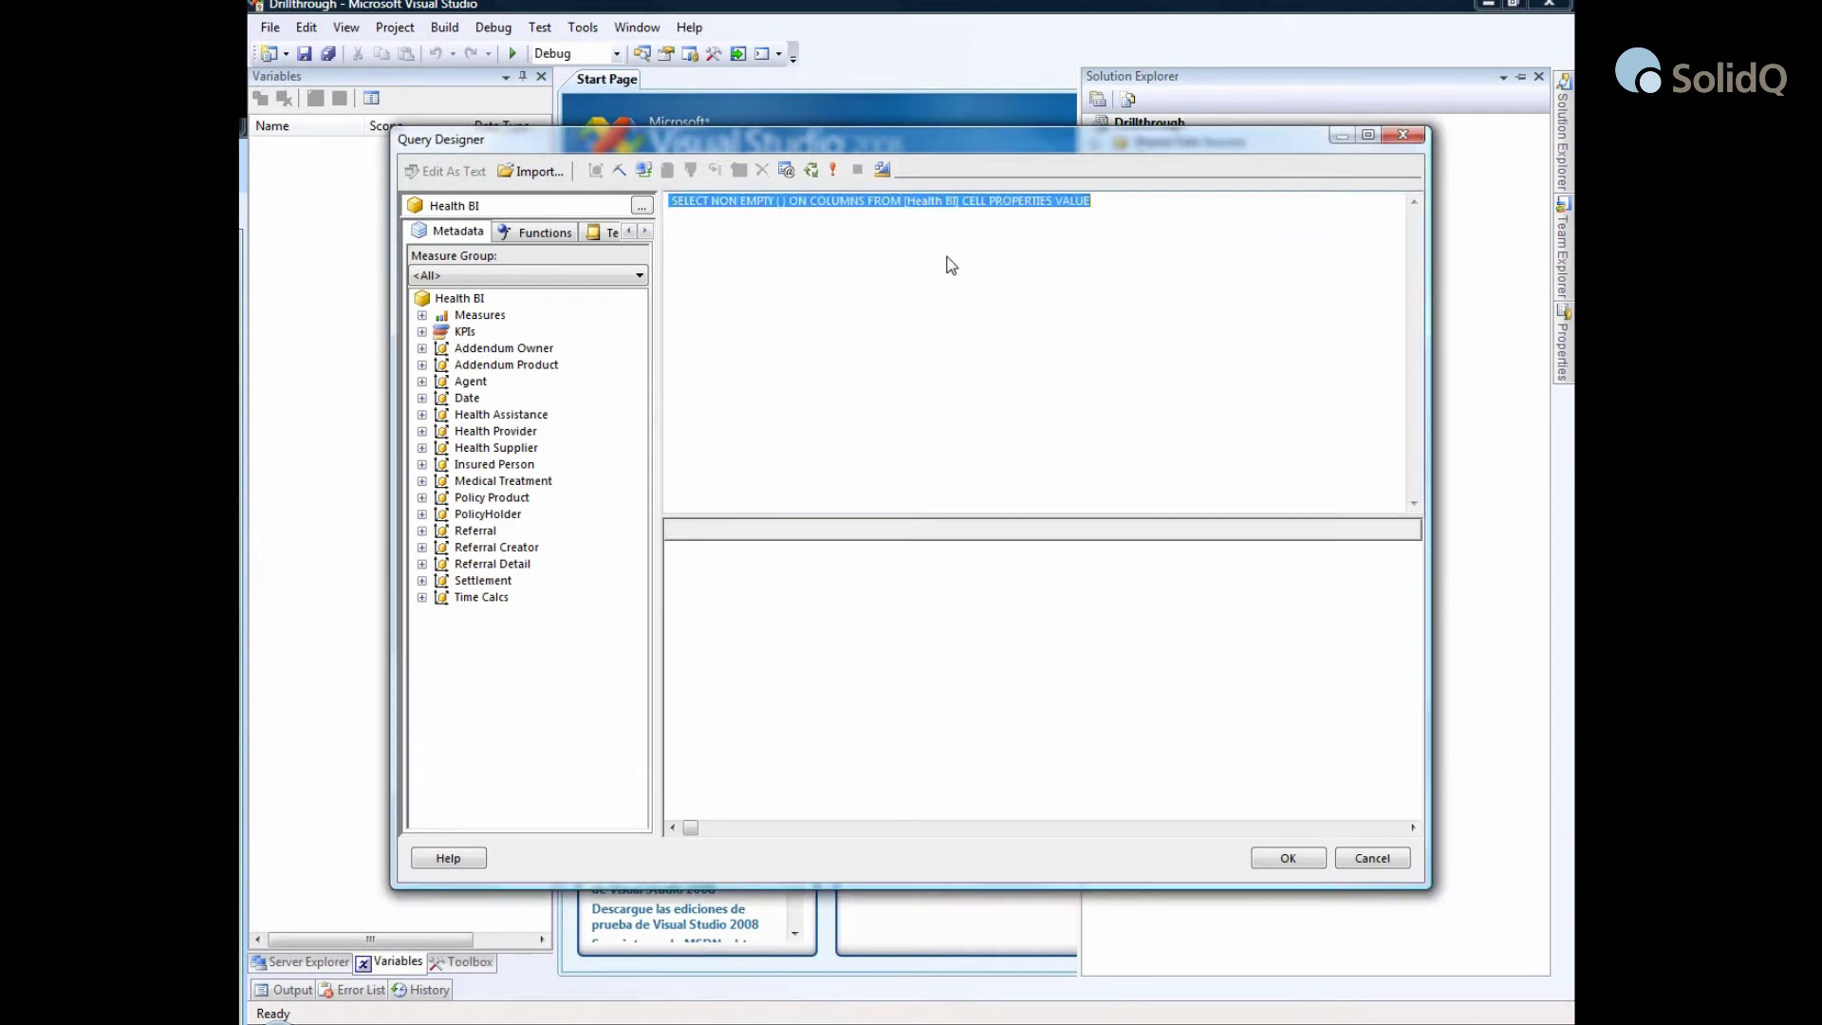
{"action": "type", "text": "drillthrough maxrows 100 select [Measures].[Total Assistance Cost] on columns, ([Date].[Calendar].[Calendar Year].&[2004], [Medical Treatment].[By Specialty].[Medical Specialty].&[2]&[7]) ON ROWS FROM [Health BI] RETURN [$Date].[Date] as assistanceDate, KEY([$Insured Person].[Customer]) as CustomerKey, NAME([$Insured Person].[Customer]) as CustomerName, [Health Assistance].[Total Assistance Cost]"}
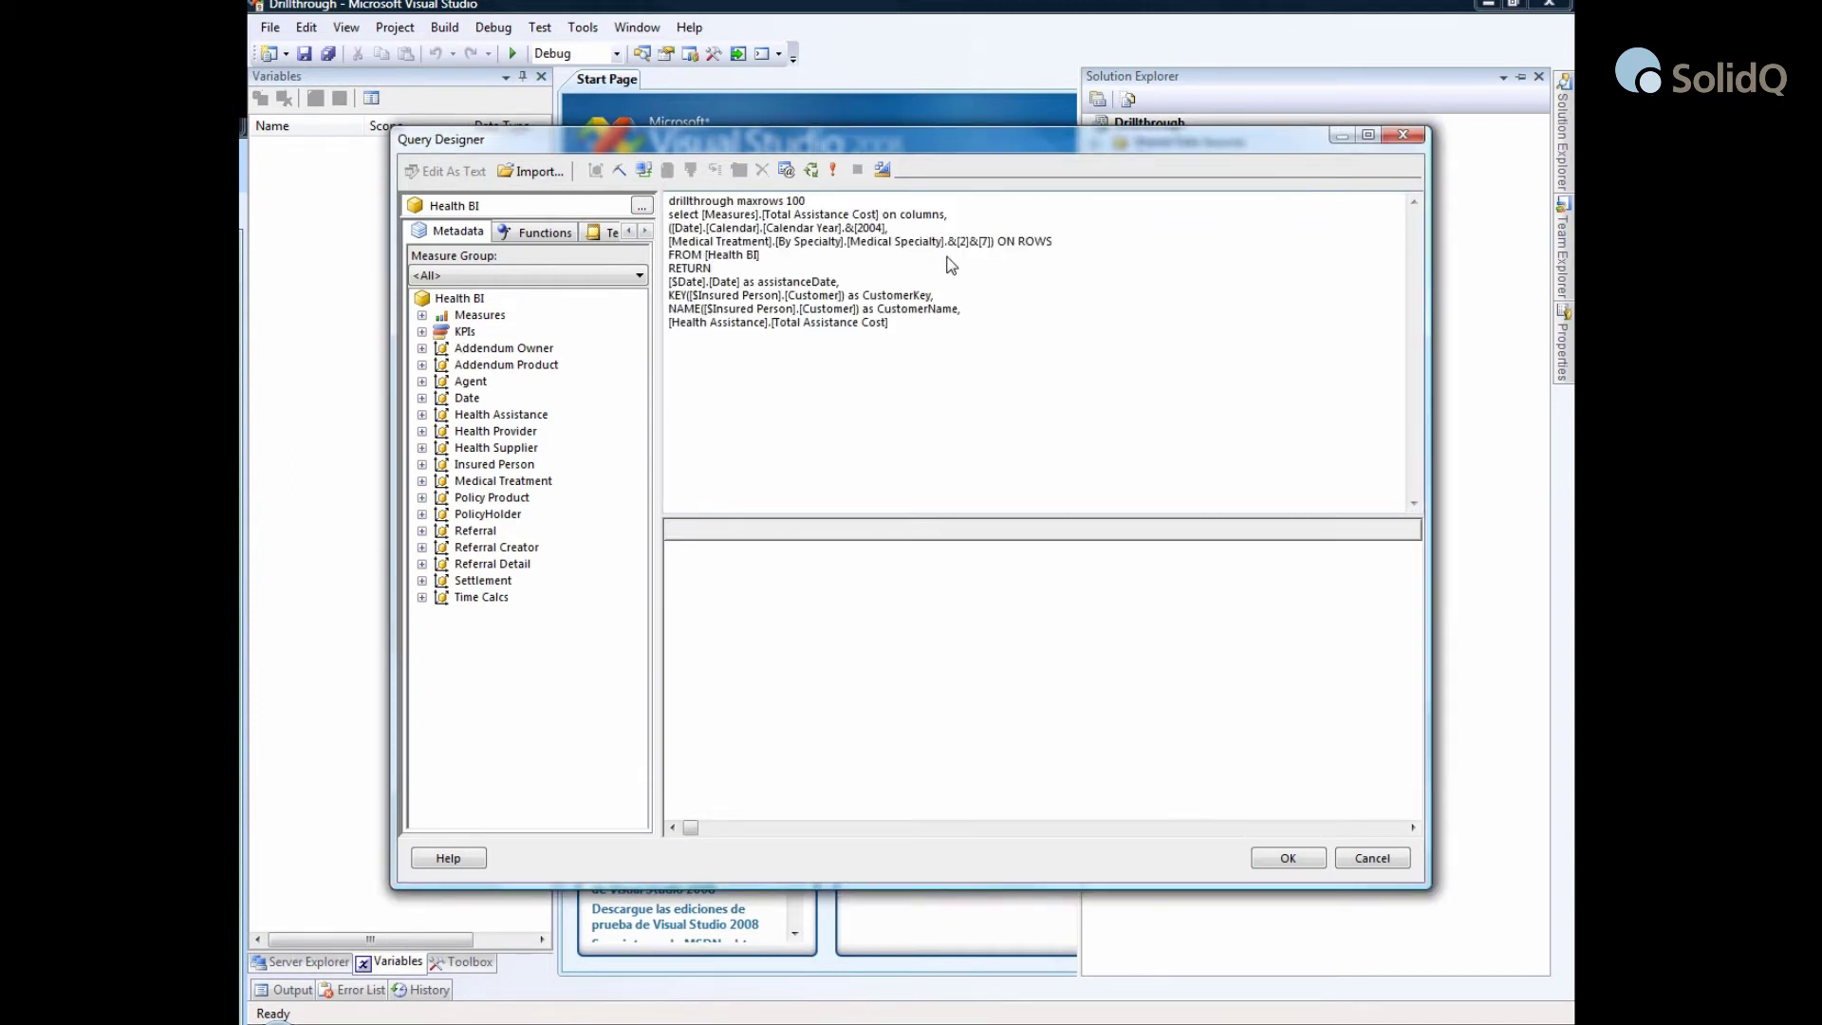
- Try preparing the query, dismiss the failure message, and choose the DMX command type
{"action": "left_click", "coordinate": [812, 169]}
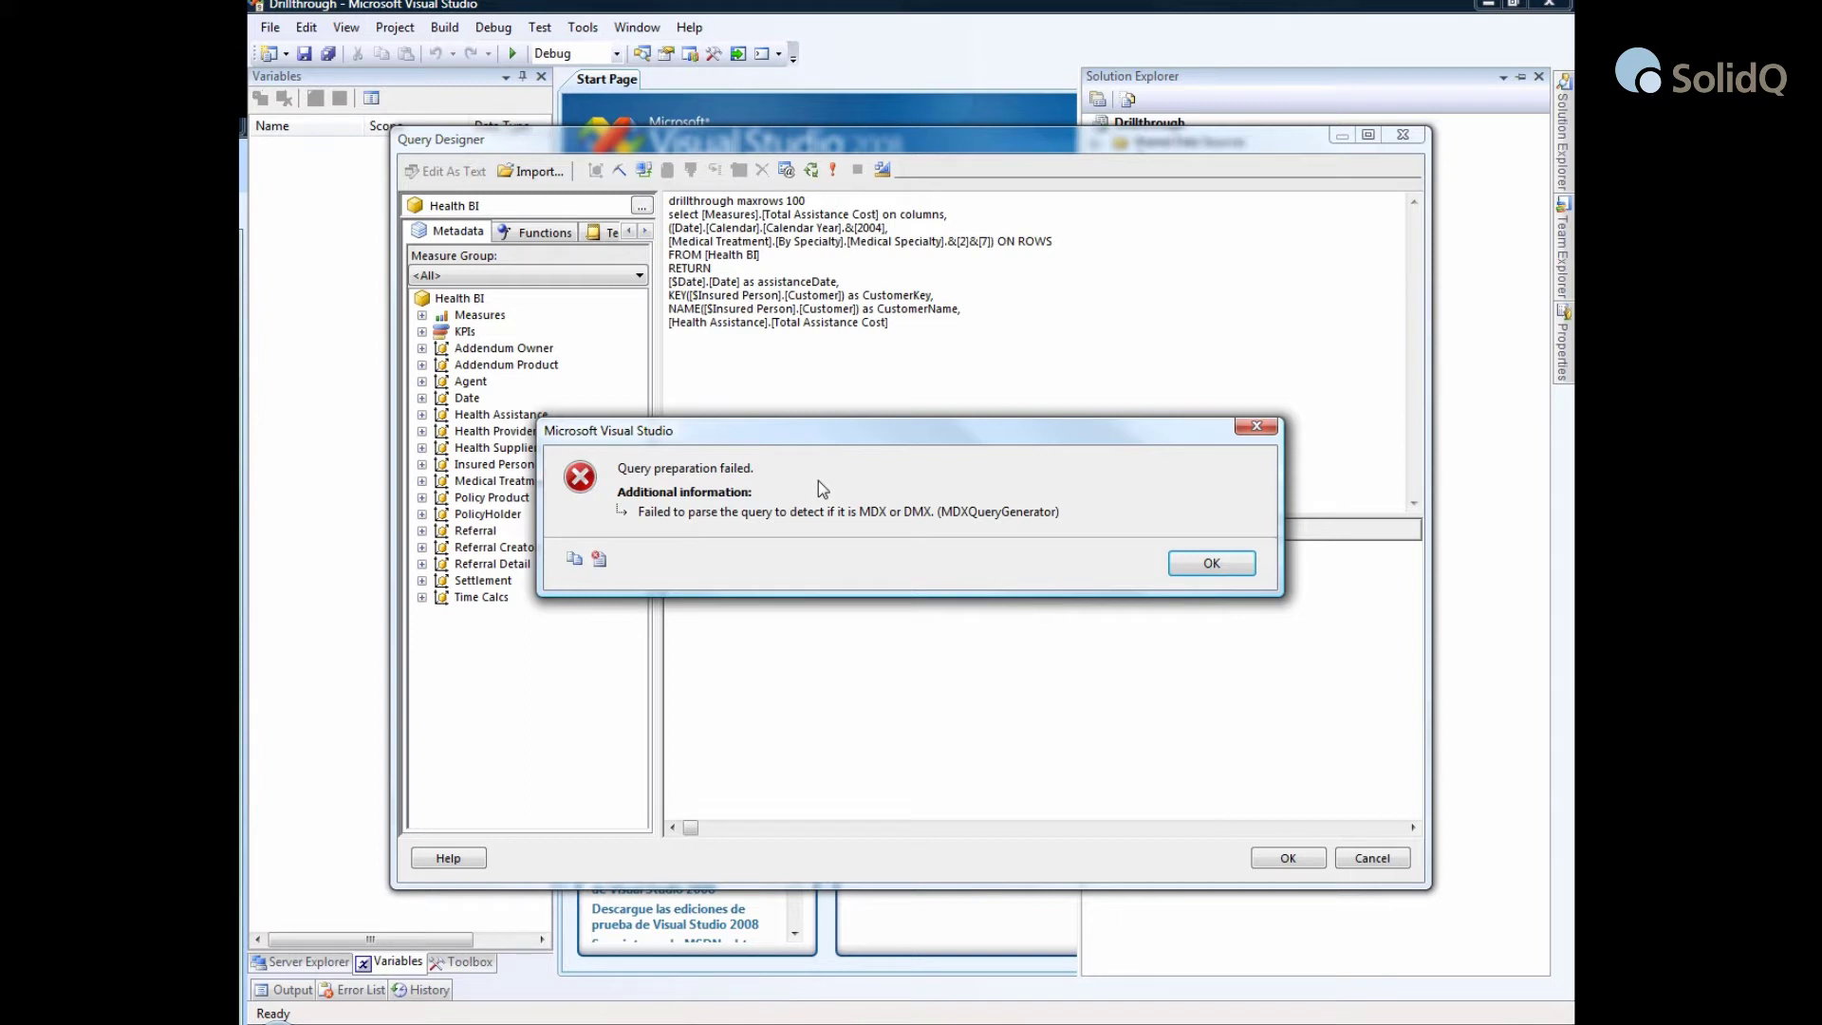
{"action": "left_click", "coordinate": [1205, 564]}
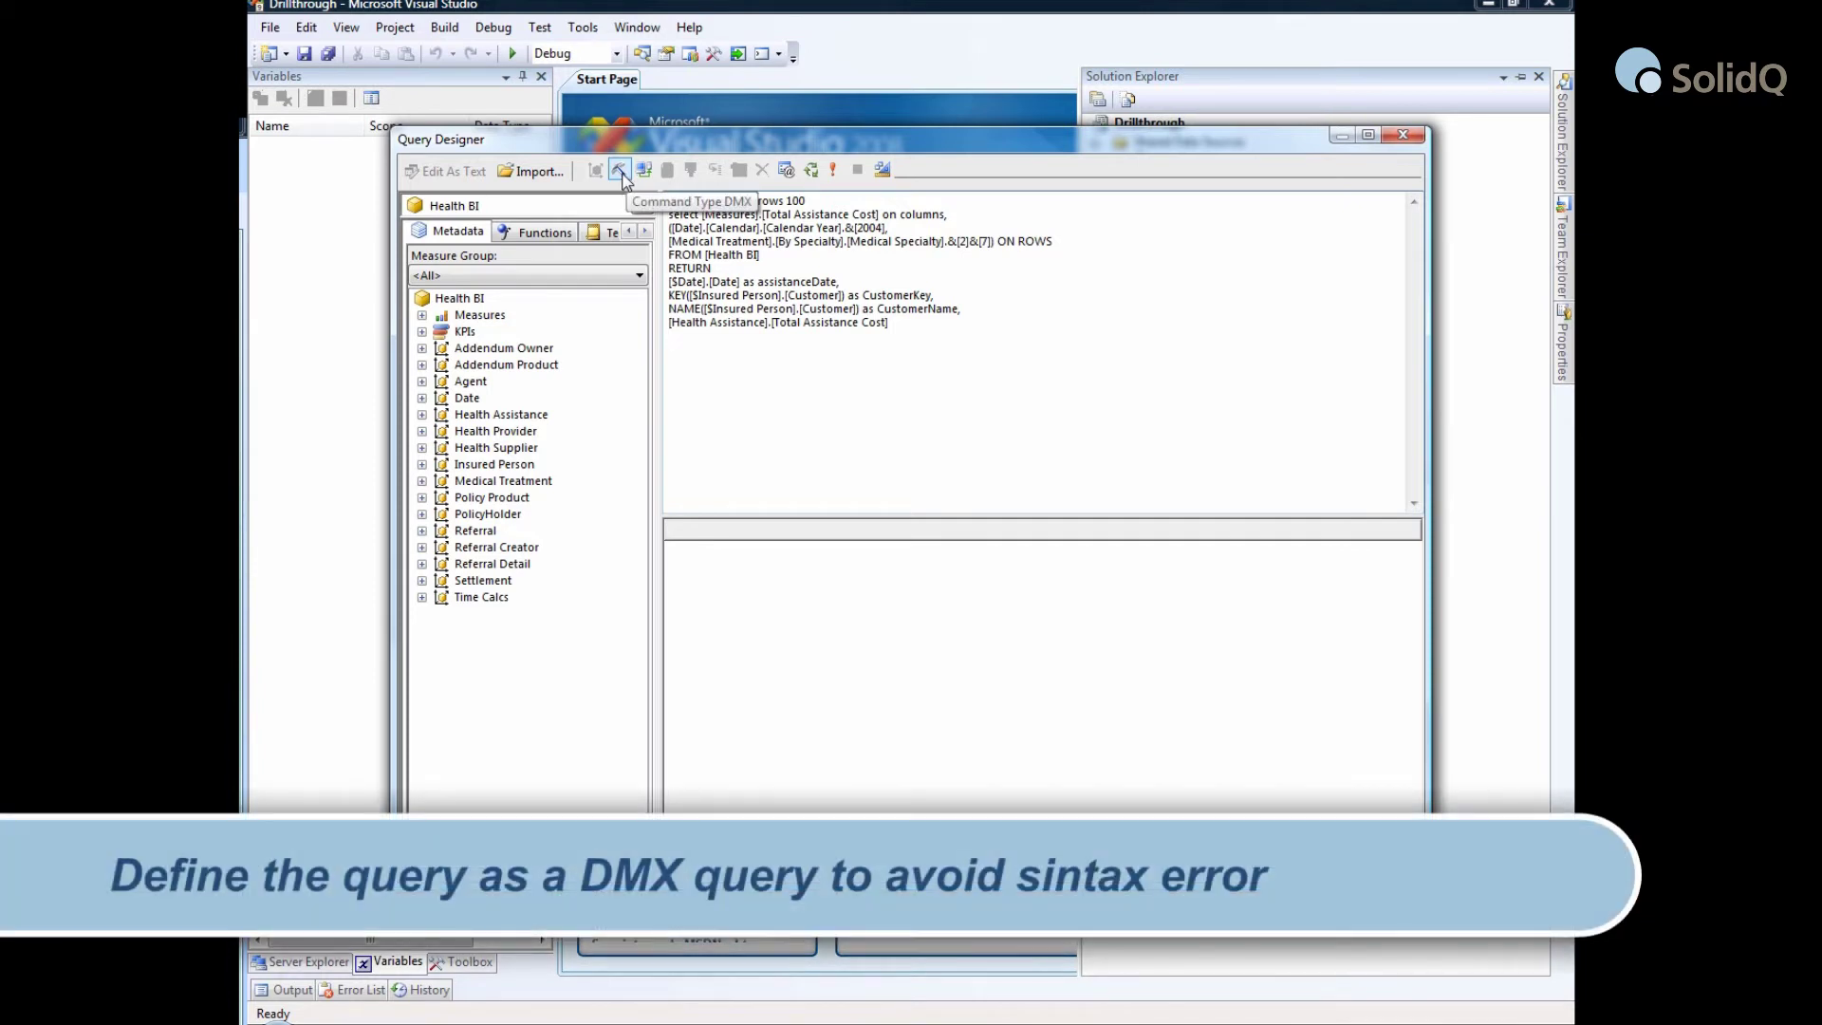
{"action": "left_click", "coordinate": [621, 169]}
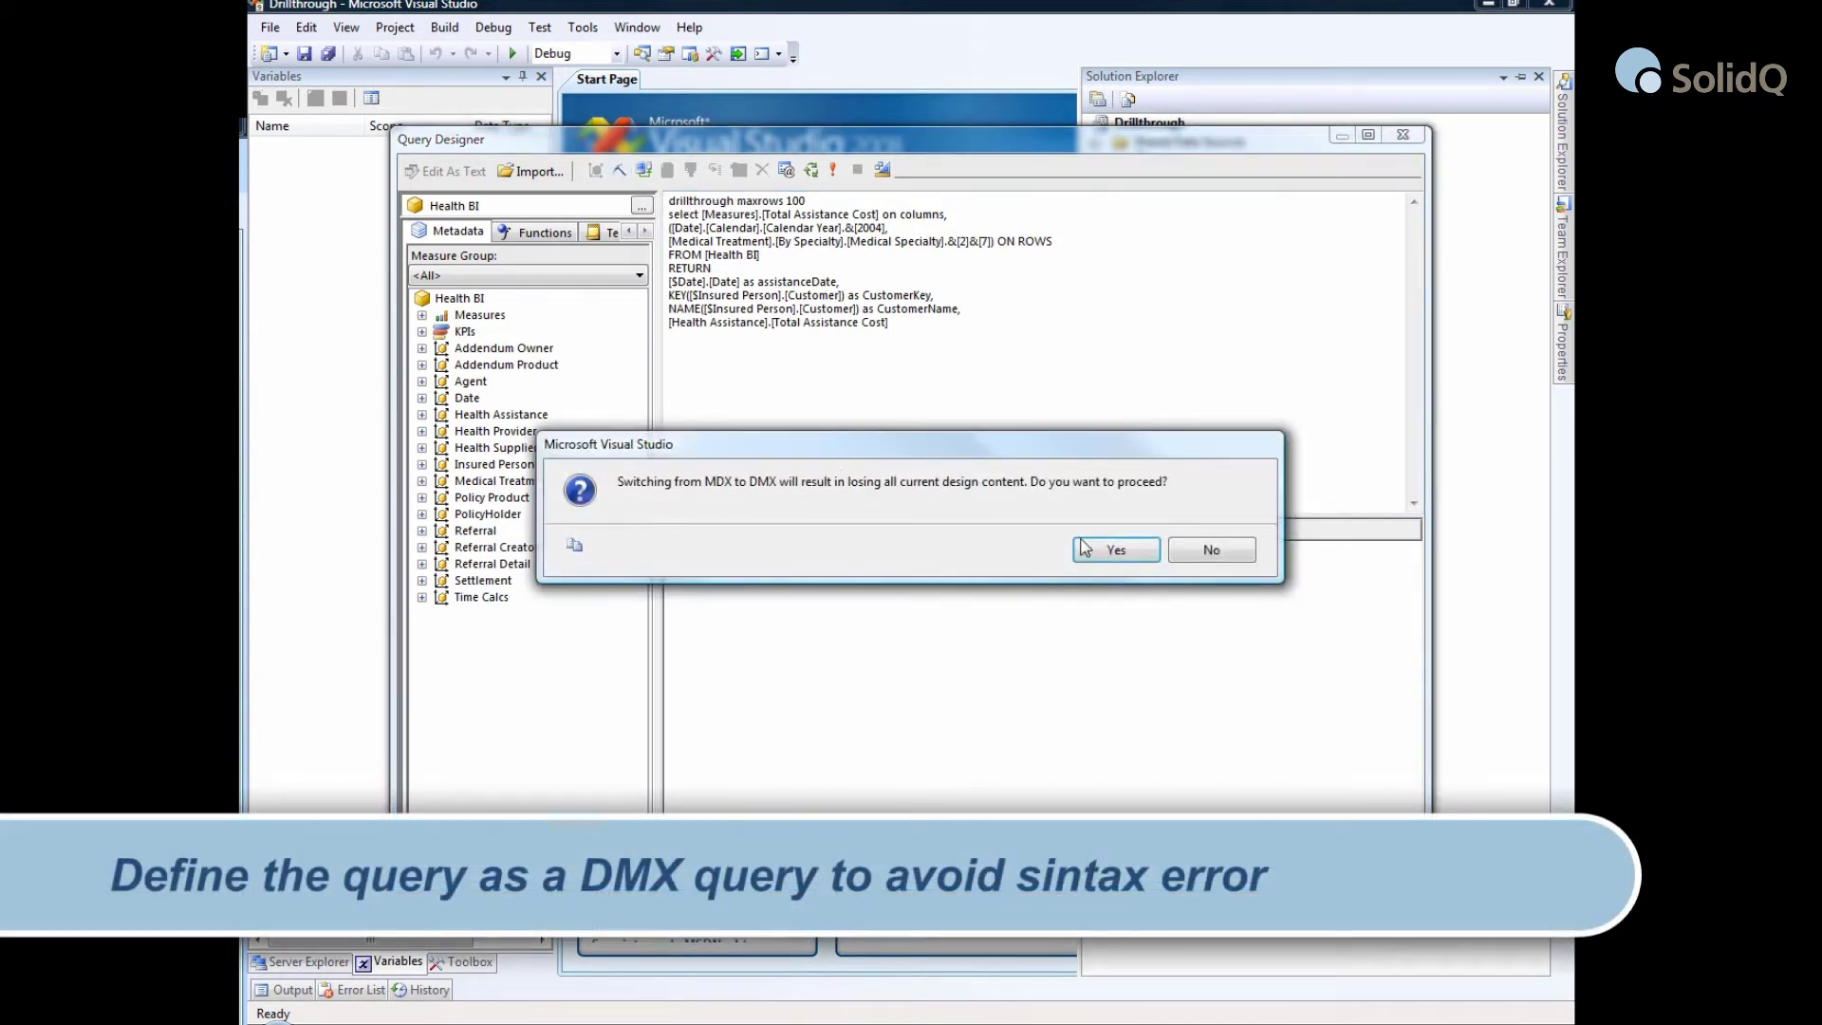
- Confirm the DMX switch, paste the drillthrough query as text, and verify it prepares
{"action": "left_click", "coordinate": [1089, 551]}
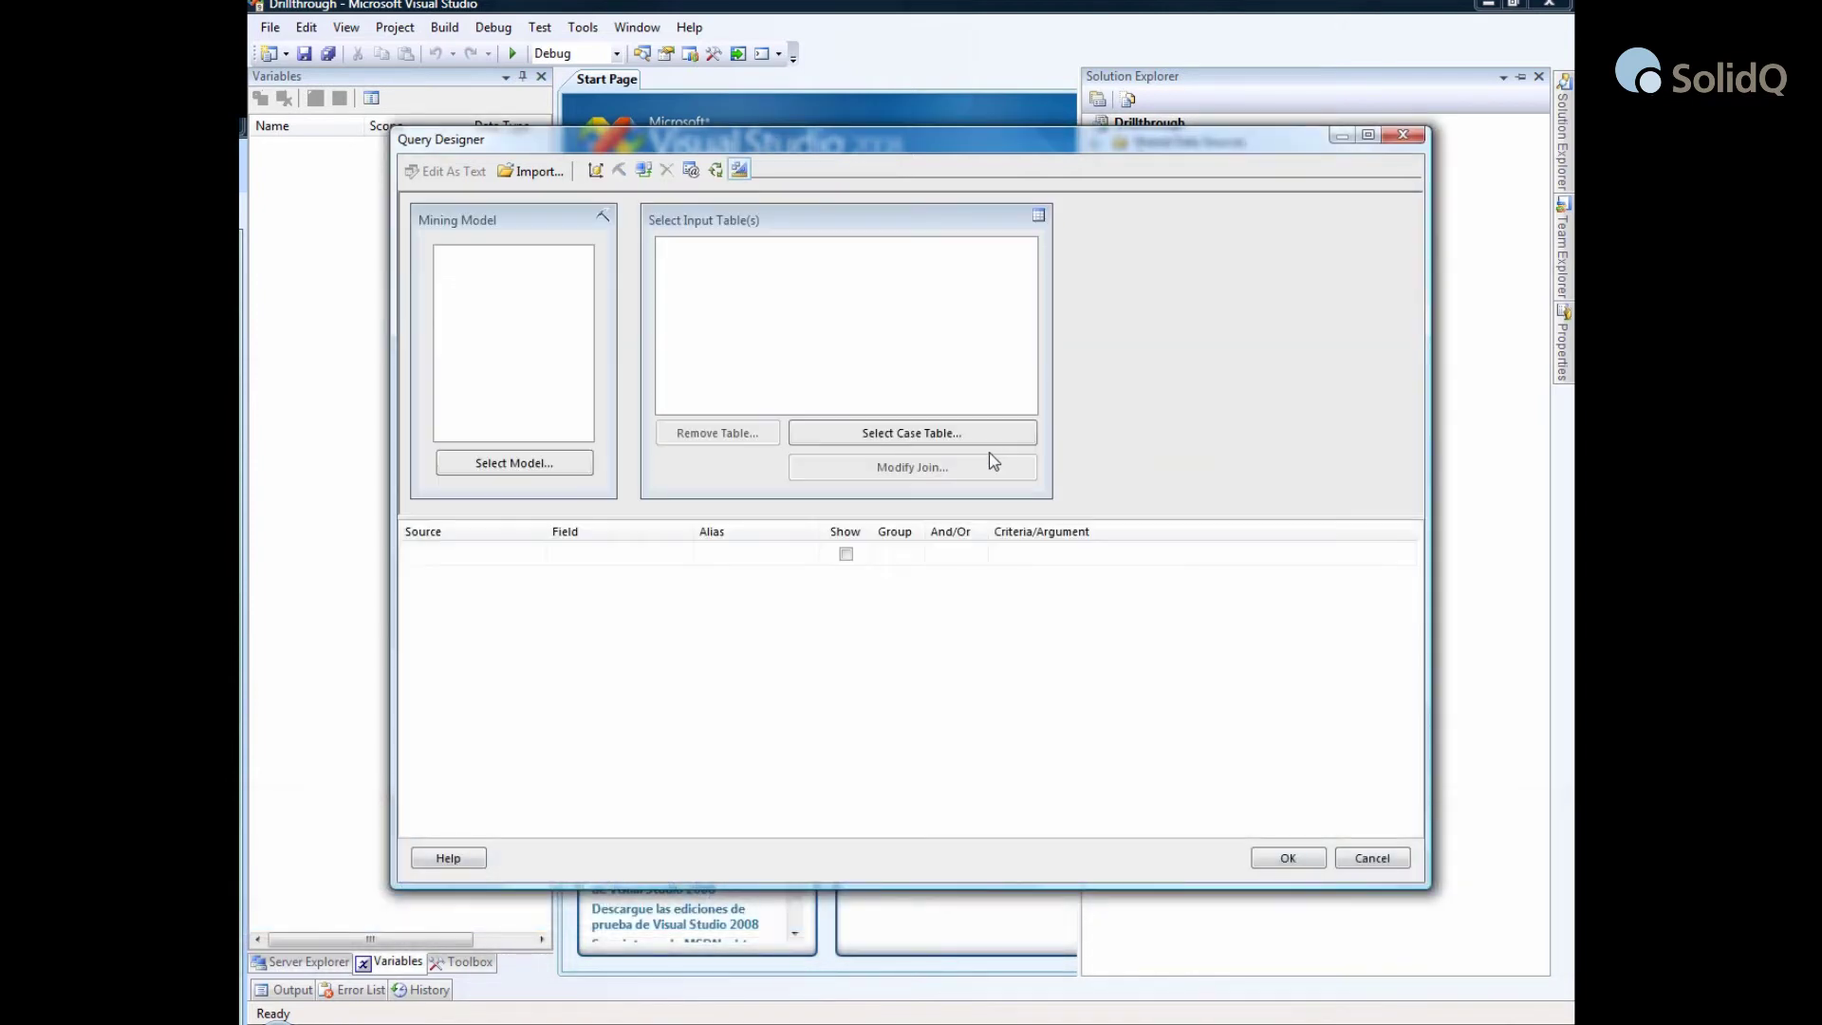
{"action": "left_click", "coordinate": [742, 170]}
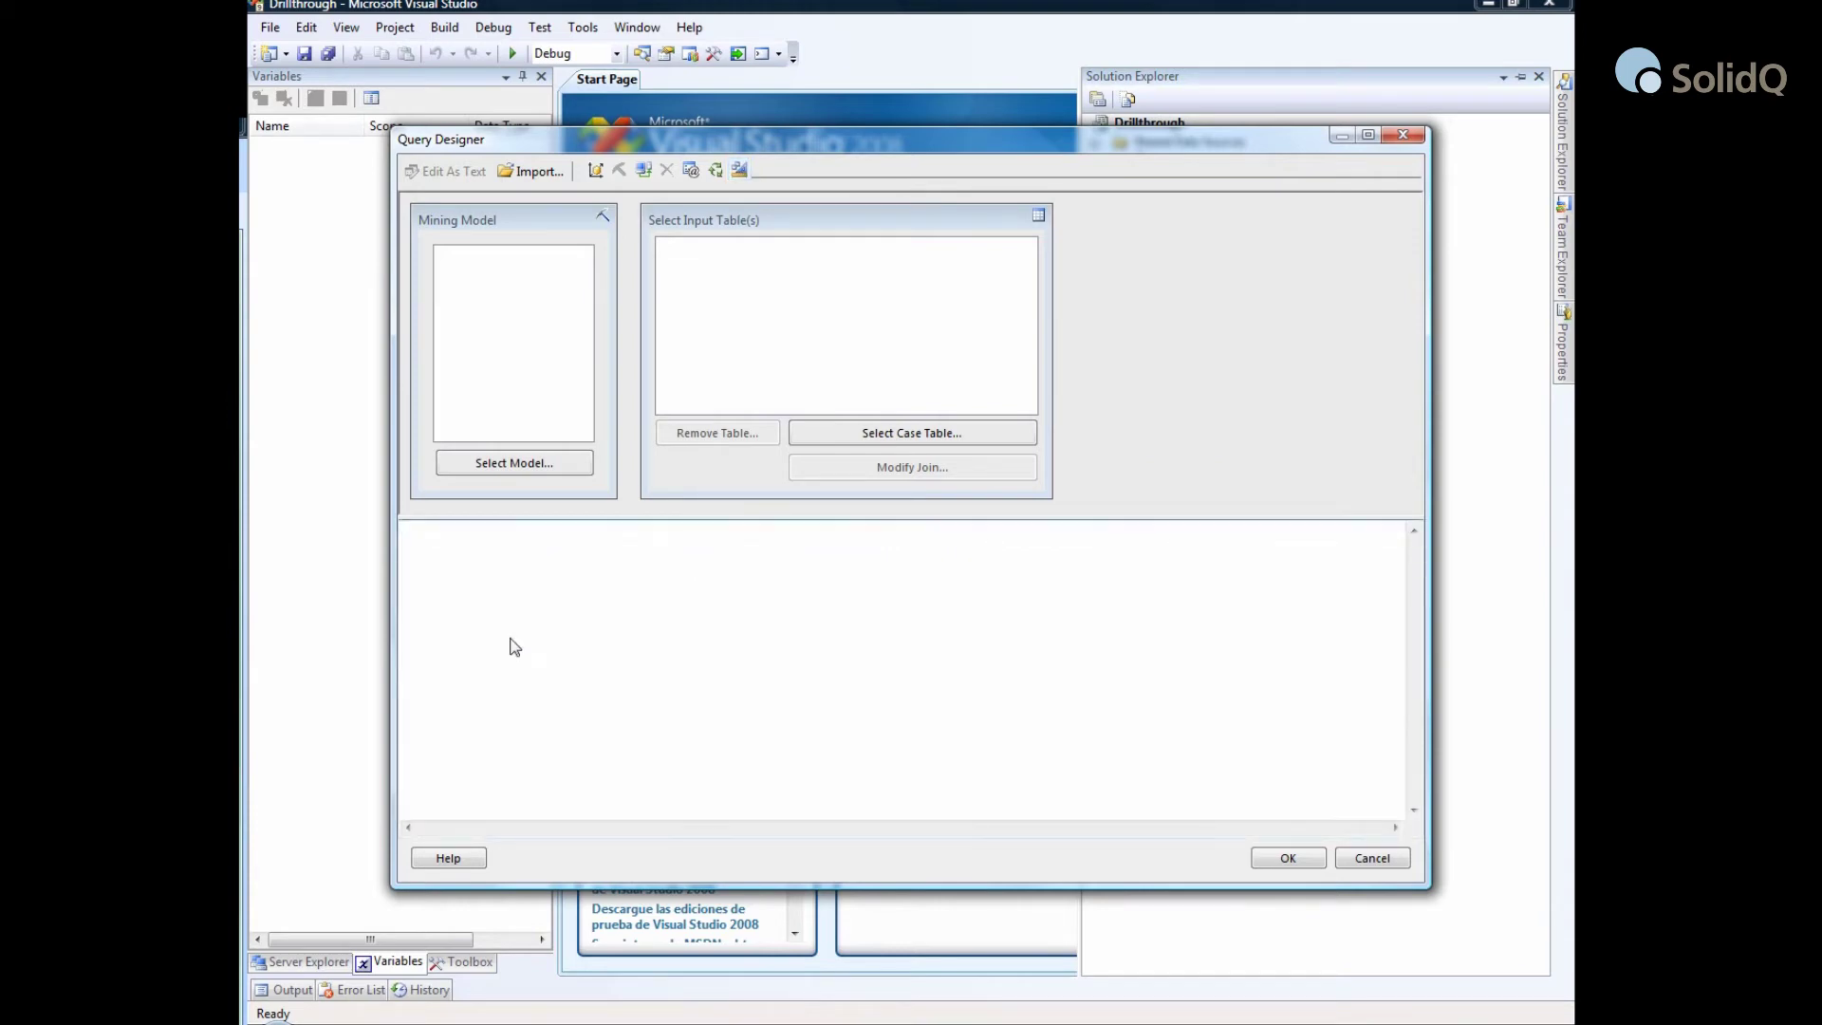
{"action": "type", "text": "drillthrough maxrows 100 select [Measures].[Total Assistance Cost] on columns, ([Date].[Calendar].[Calendar Year].&[2004], [Medical Treatment].[By Specialty].[Medical Specialty].&[2]&[7]) ON ROWS FROM [Health BI] RETURN [$Date].[Date] as assistanceDate, KEY([$Insured Person].[Customer]) as CustomerKey, NAME([$Insured Person].[Customer]) as CustomerName, [Health Assistance].[Total Assistance Cost]"}
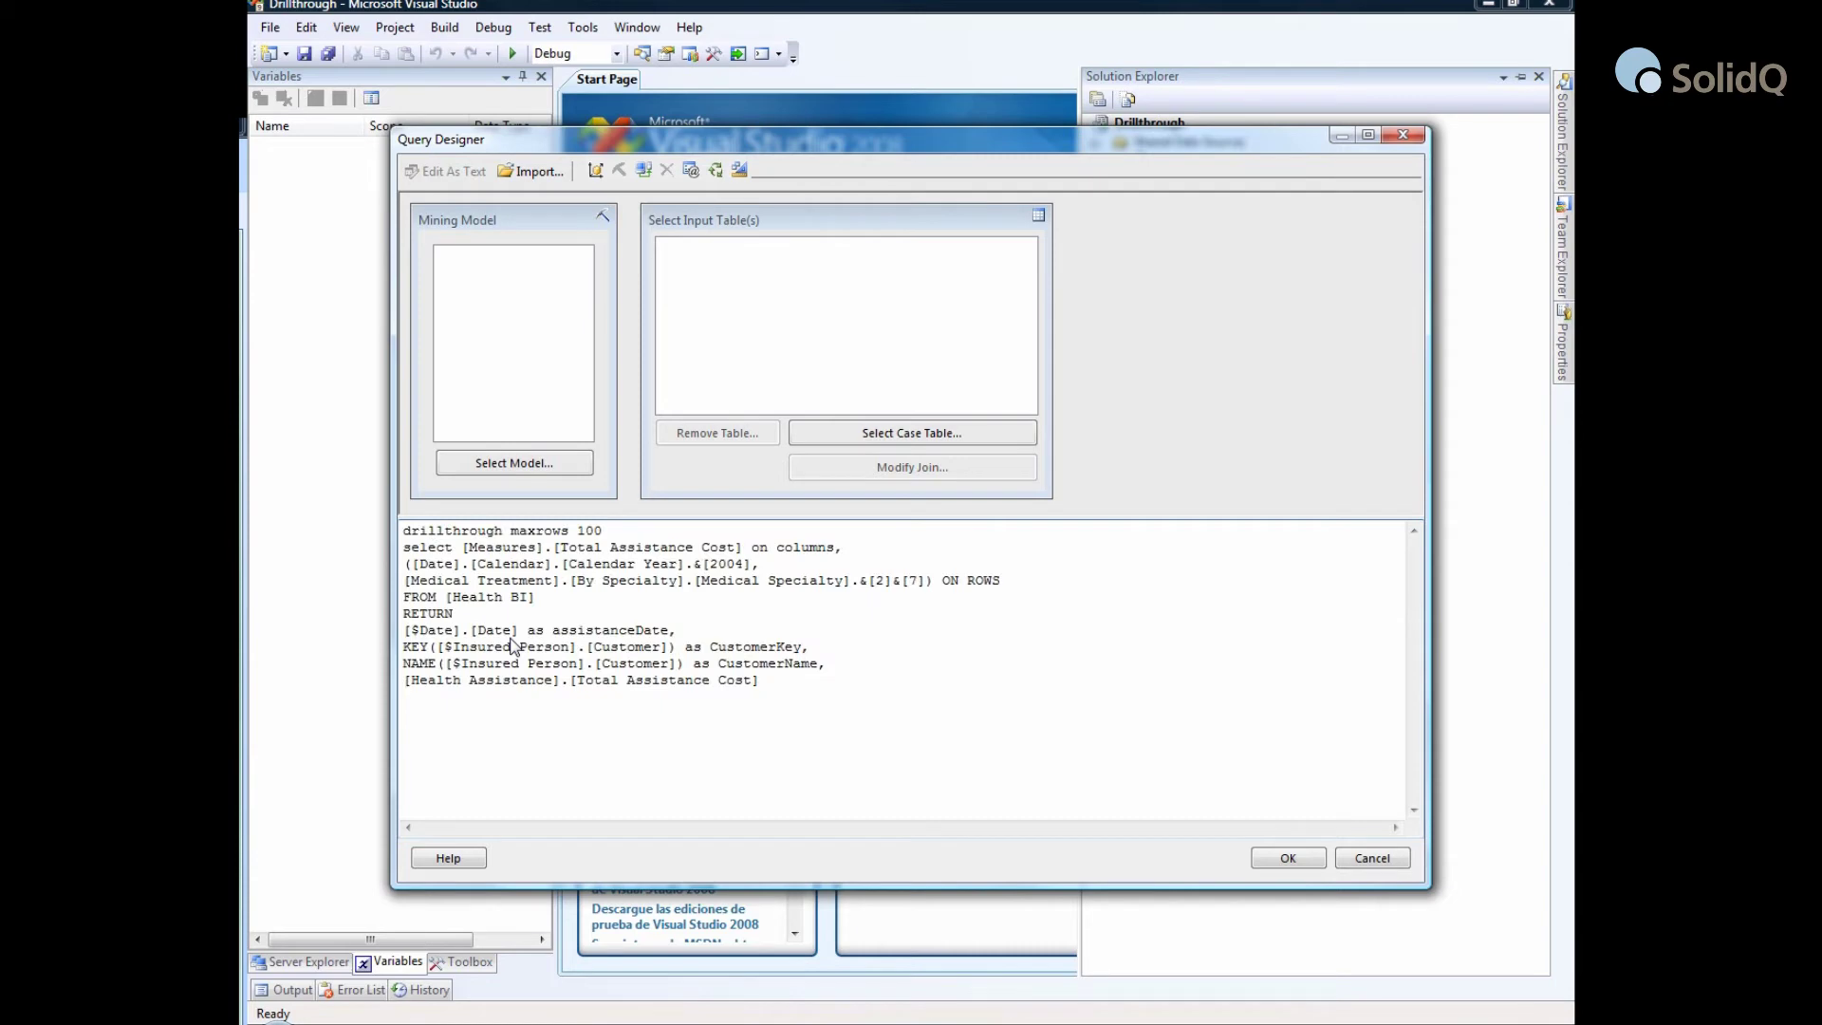
{"action": "left_click", "coordinate": [716, 172]}
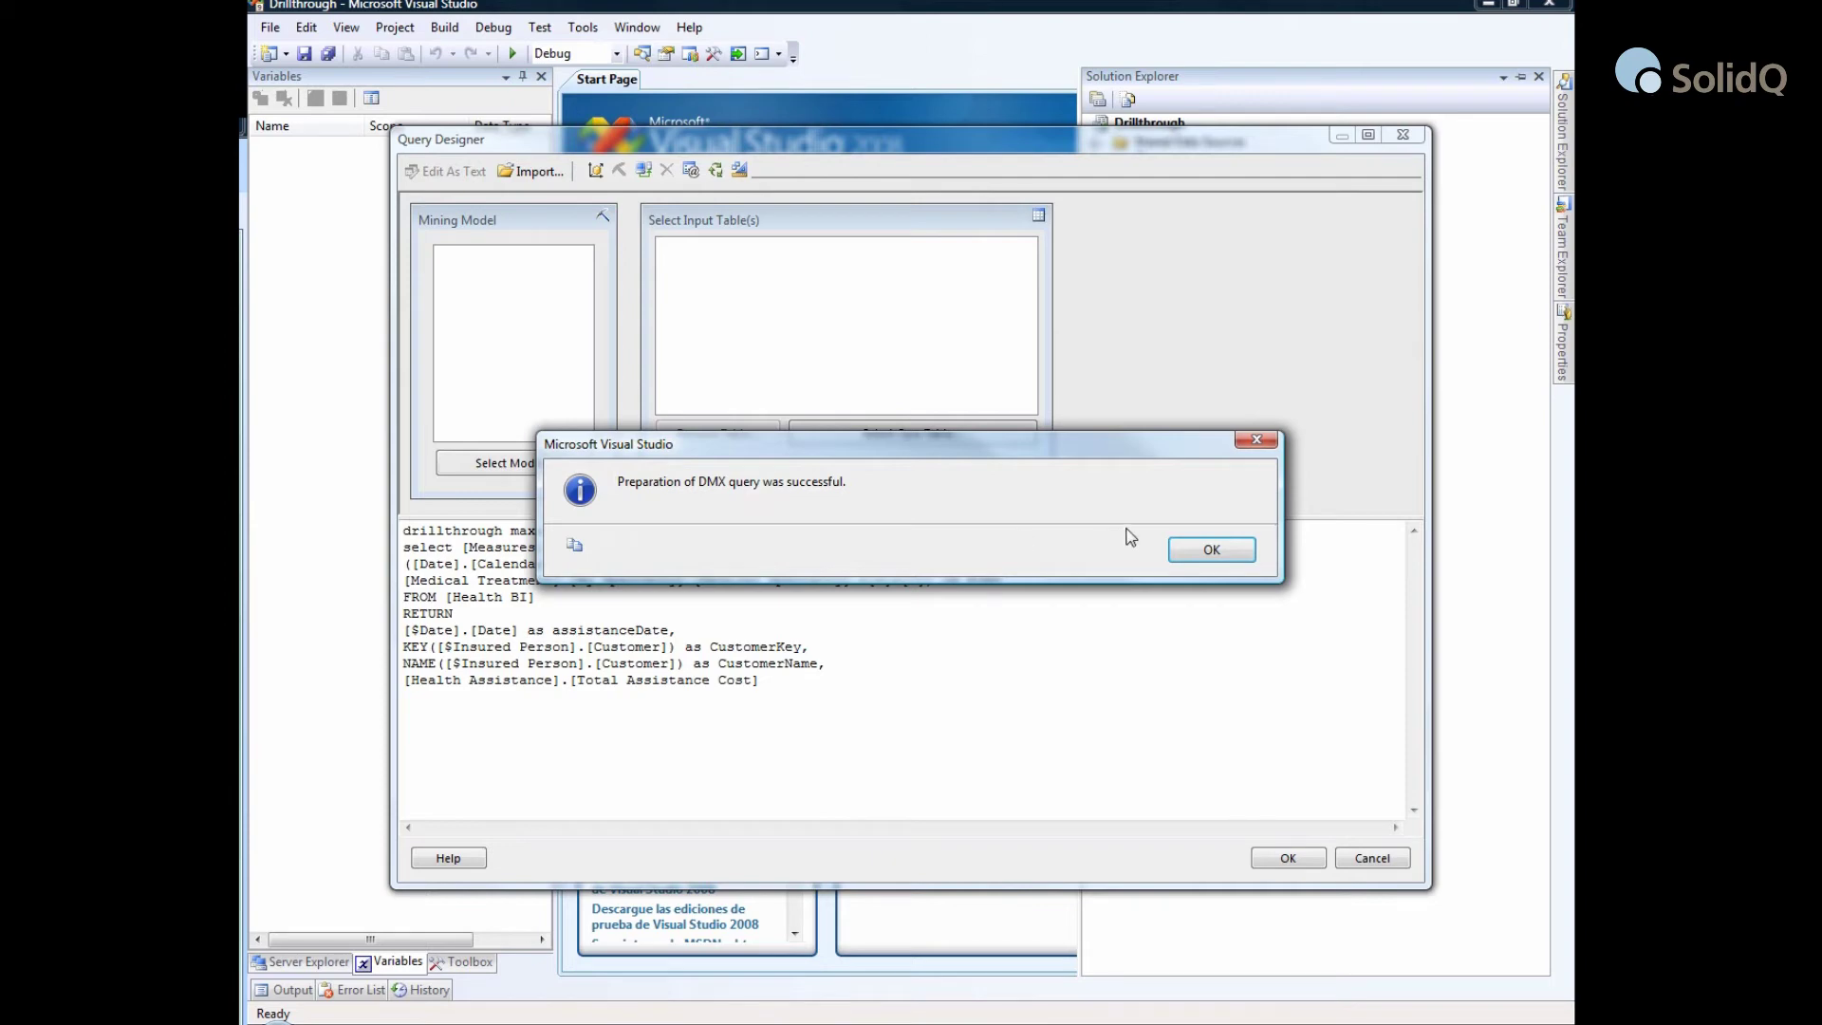
{"action": "left_click", "coordinate": [1179, 549]}
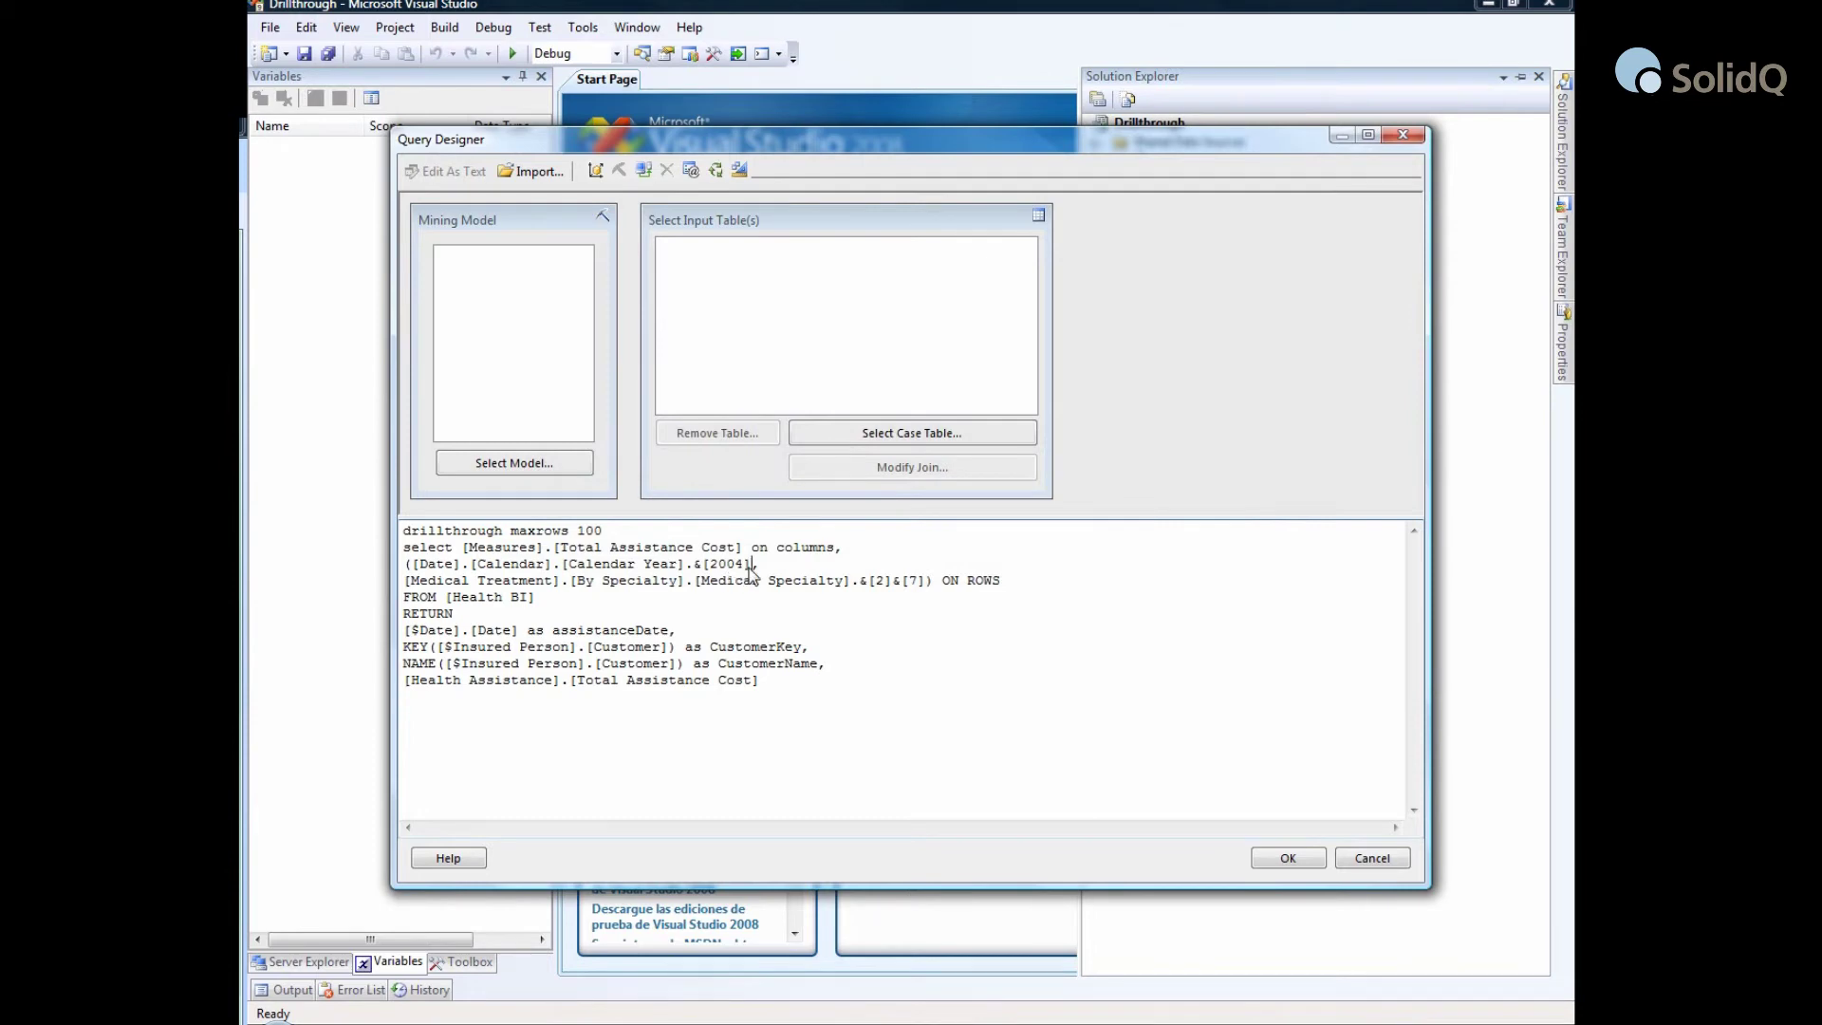
{"action": "left_click_drag", "start_coordinate": [754, 564], "coordinate": [417, 573]}
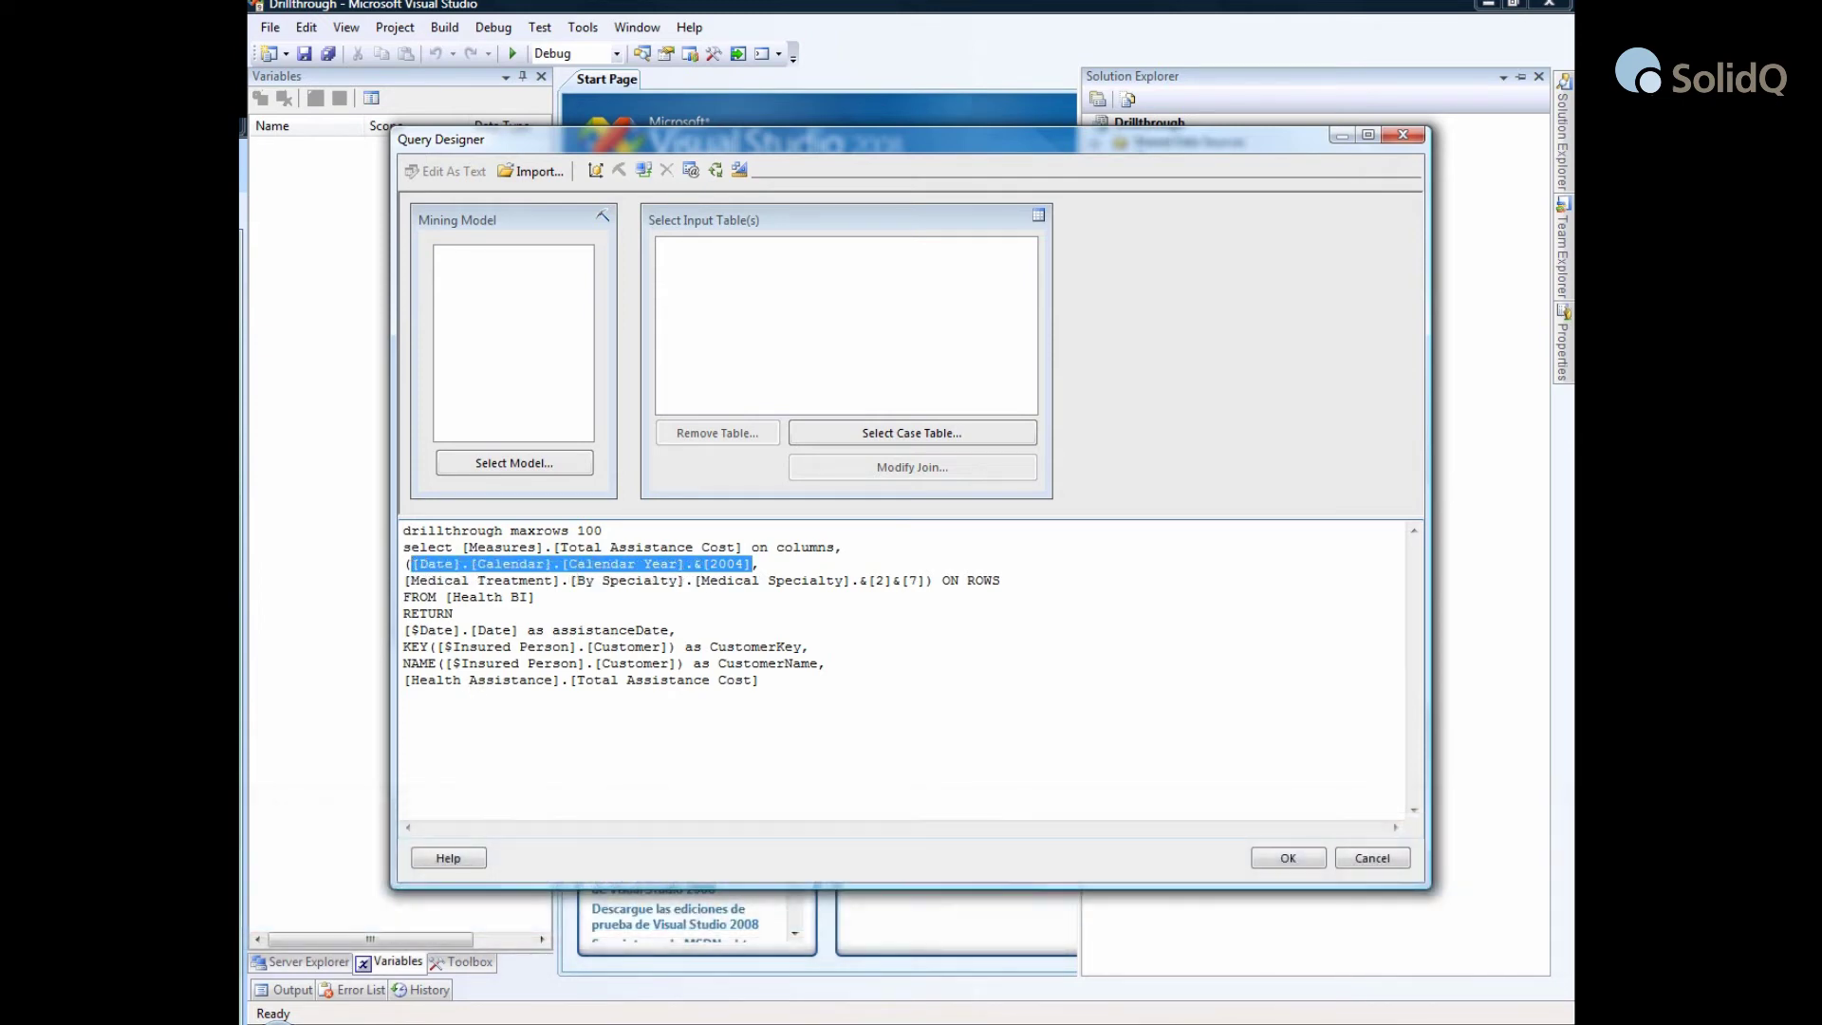
{"action": "left_click", "coordinate": [911, 740]}
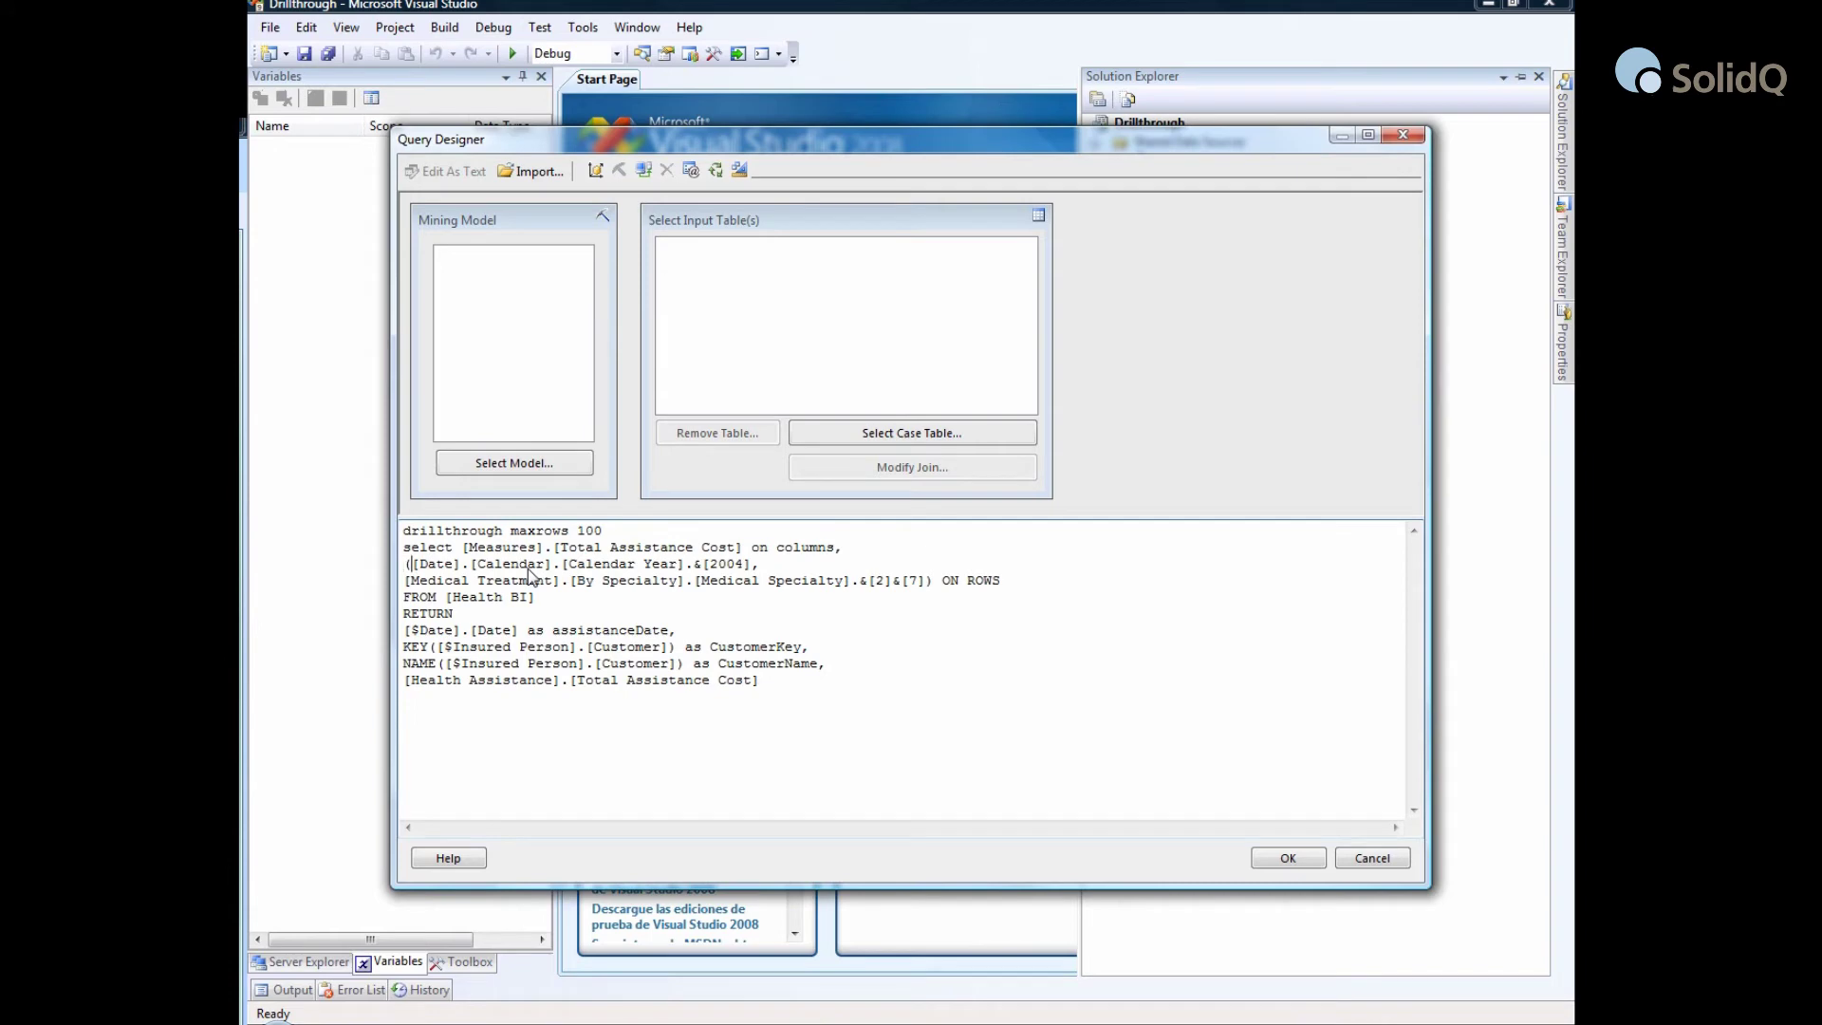
{"action": "key", "text": "ctrl+shift+Right"}
{"action": "key", "text": "ctrl+shift+Right"}
{"action": "key", "text": "ctrl+shift+Right"}
{"action": "key", "text": "ctrl+shift+Right"}
{"action": "key", "text": "ctrl+shift+Right"}
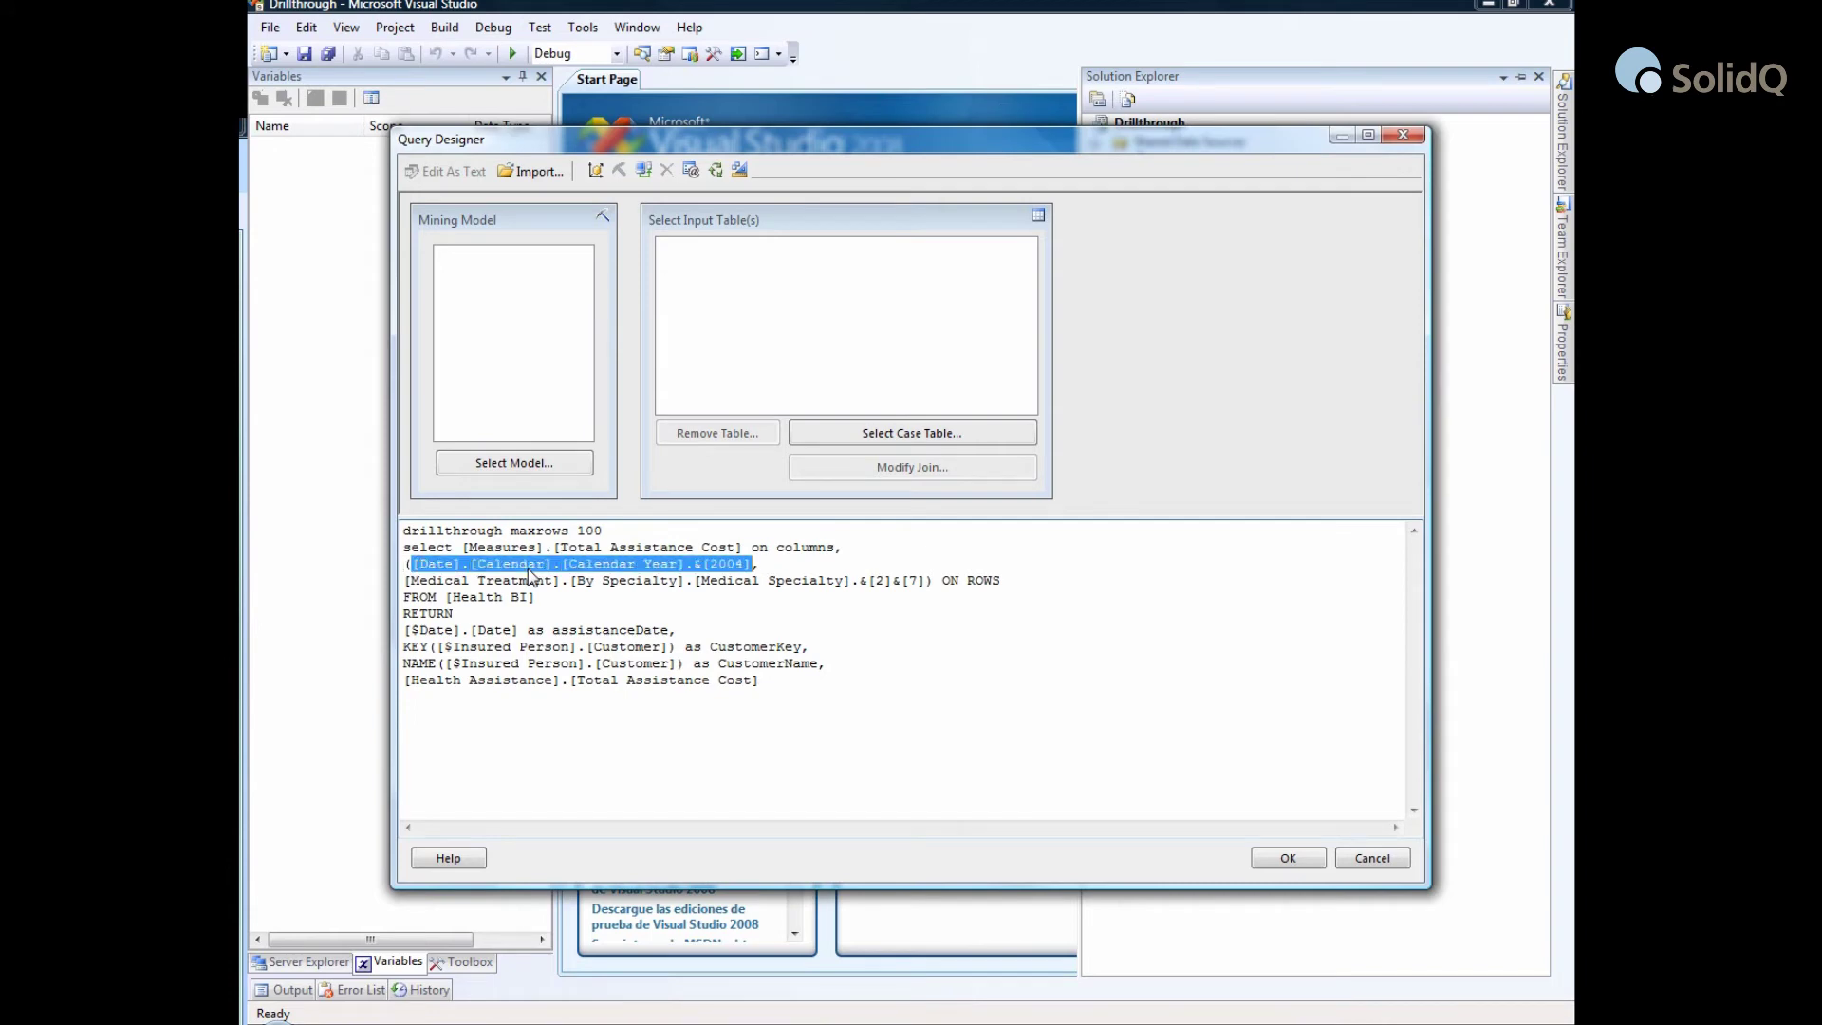
{"action": "type", "text": "strtoset(@Date, CONSTRAINED)"}
{"action": "key", "text": "BackSpace"}
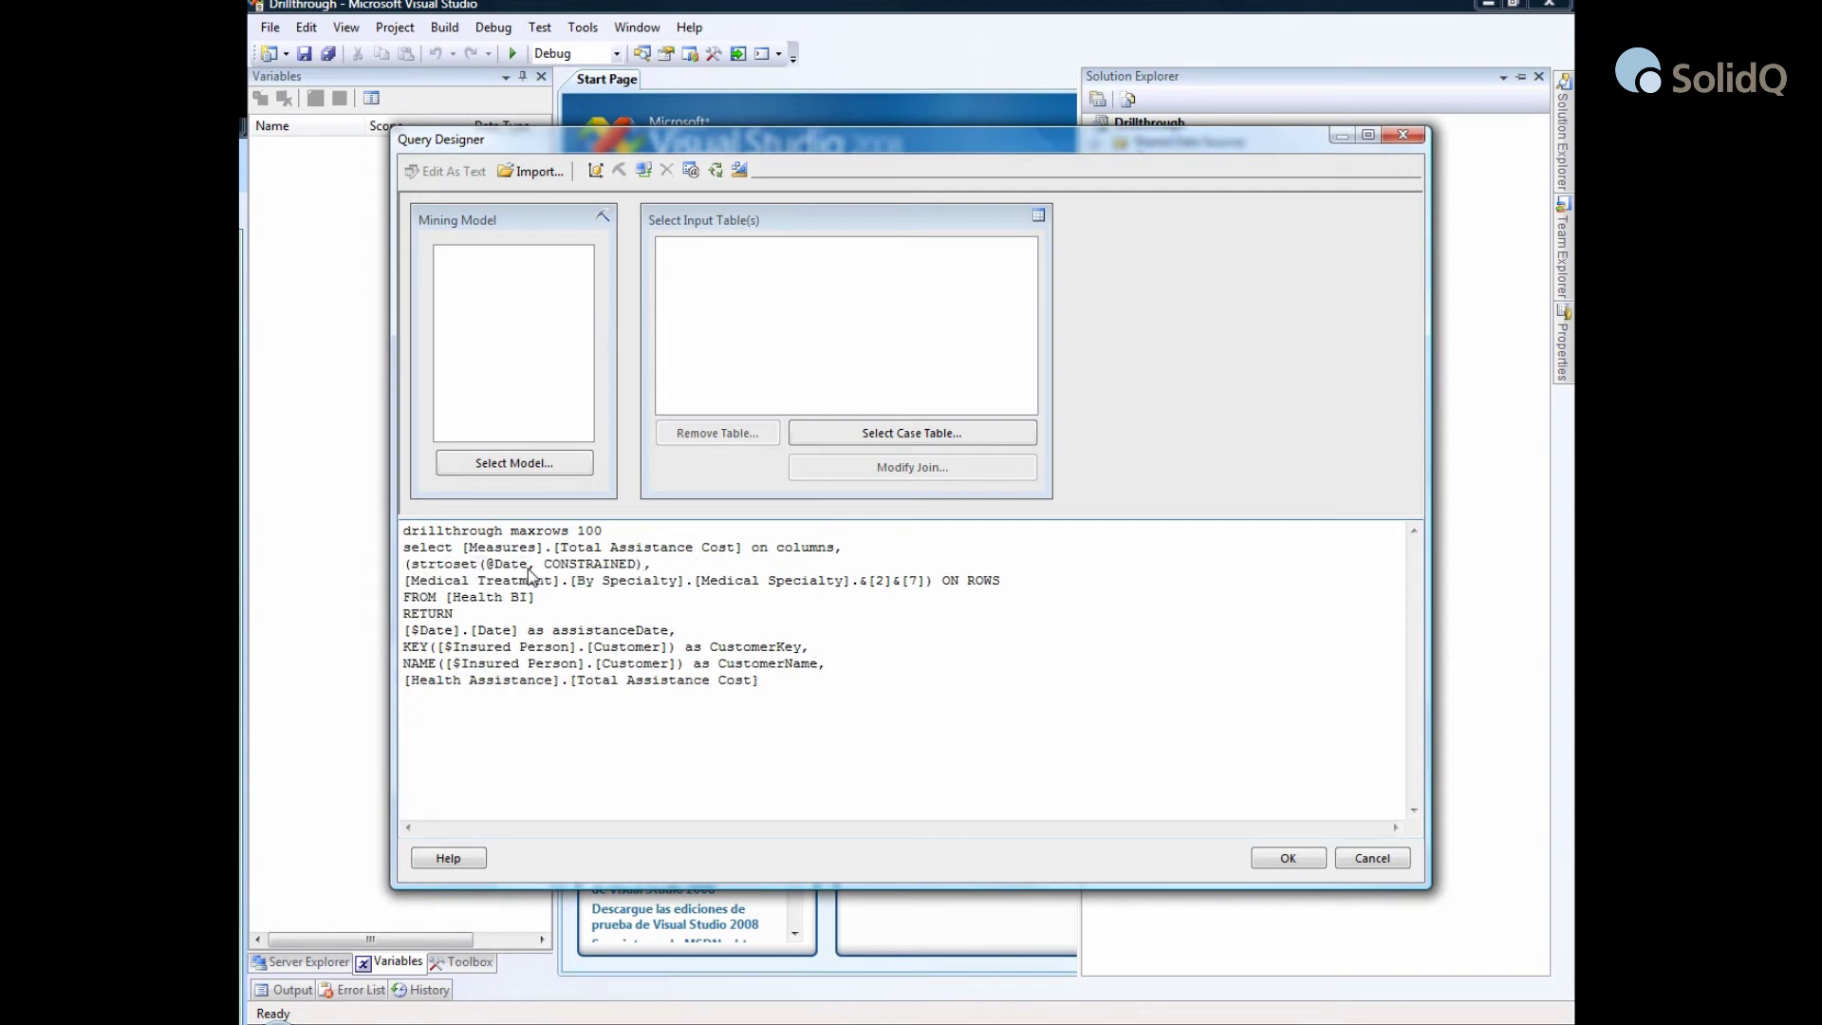
{"action": "key", "text": "shift+Right"}
{"action": "key", "text": "shift+Right"}
{"action": "key", "text": "shift+Right"}
{"action": "key", "text": "shift+Right"}
{"action": "key", "text": "shift+Right"}
{"action": "left_click", "coordinate": [691, 170]}
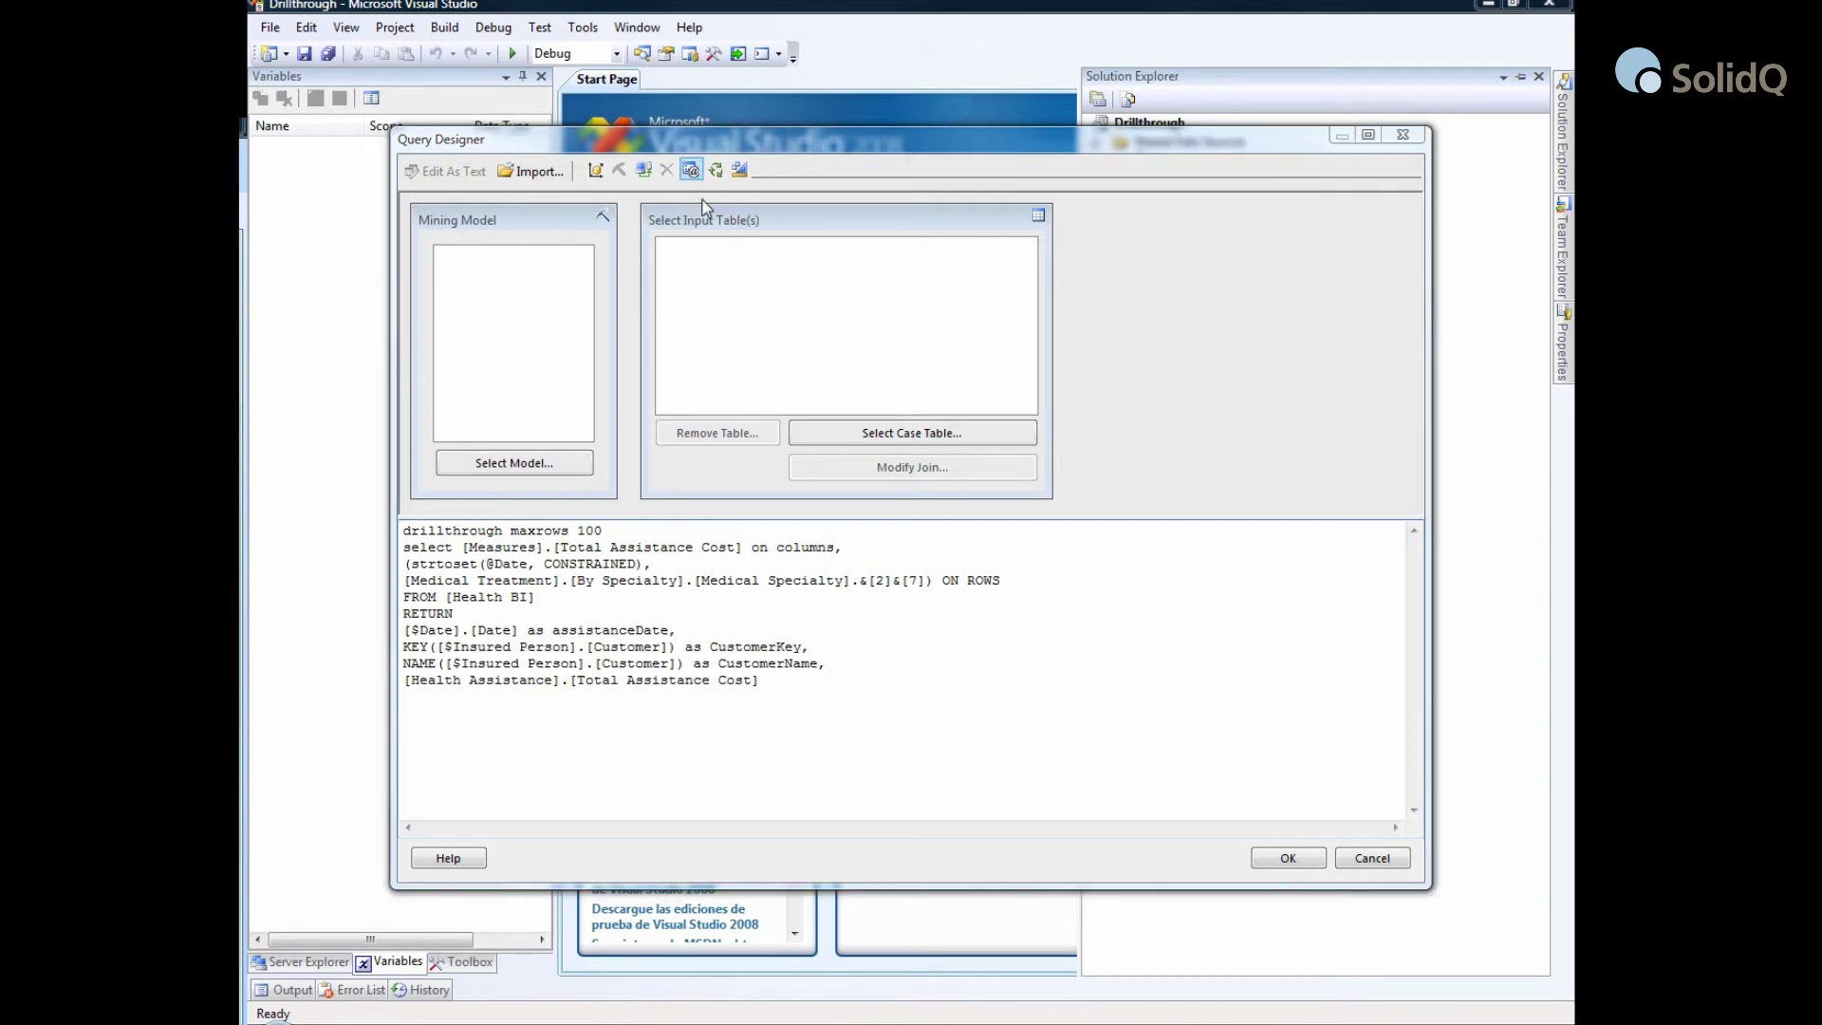
- Add query parameter Date with default value [Date].[Calendar].[Calendar Year].&[2004]
{"action": "left_click", "coordinate": [752, 419]}
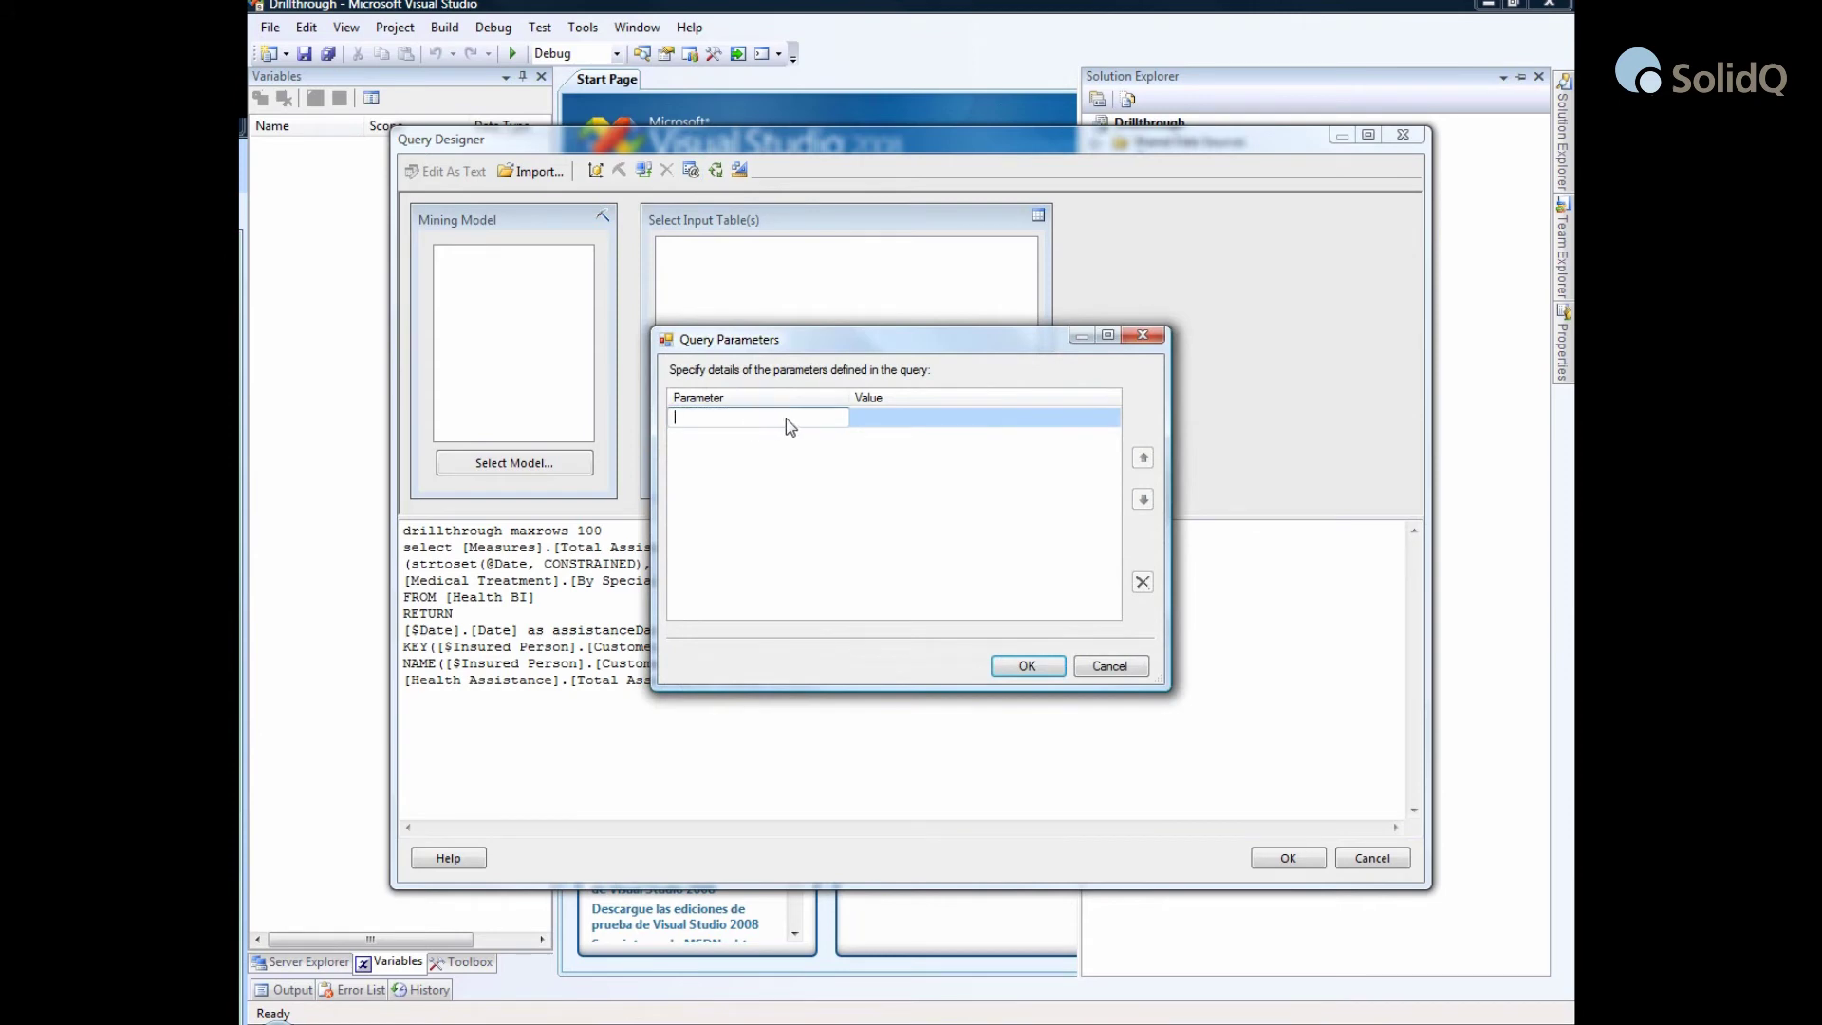
{"action": "type", "text": "@D"}
{"action": "key", "text": "BackSpace"}
{"action": "key", "text": "BackSpace"}
{"action": "type", "text": "Date"}
{"action": "key", "text": "Return"}
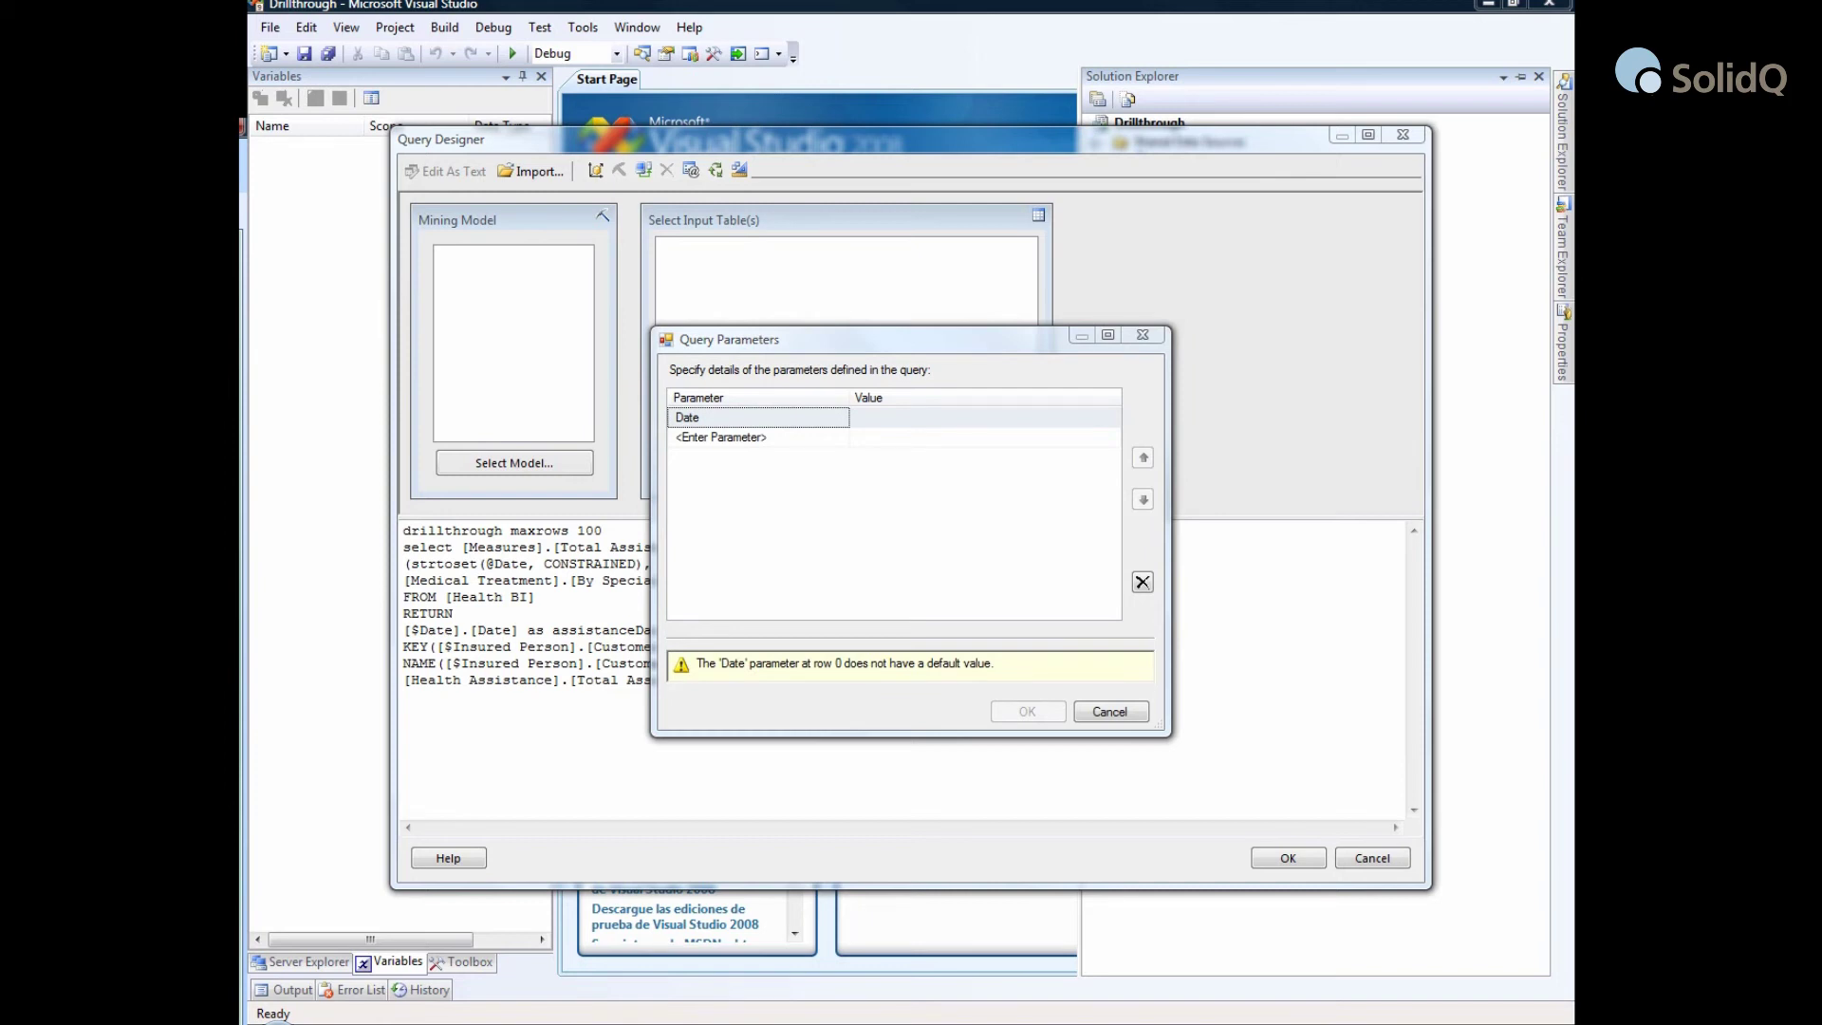
{"action": "left_click", "coordinate": [994, 414]}
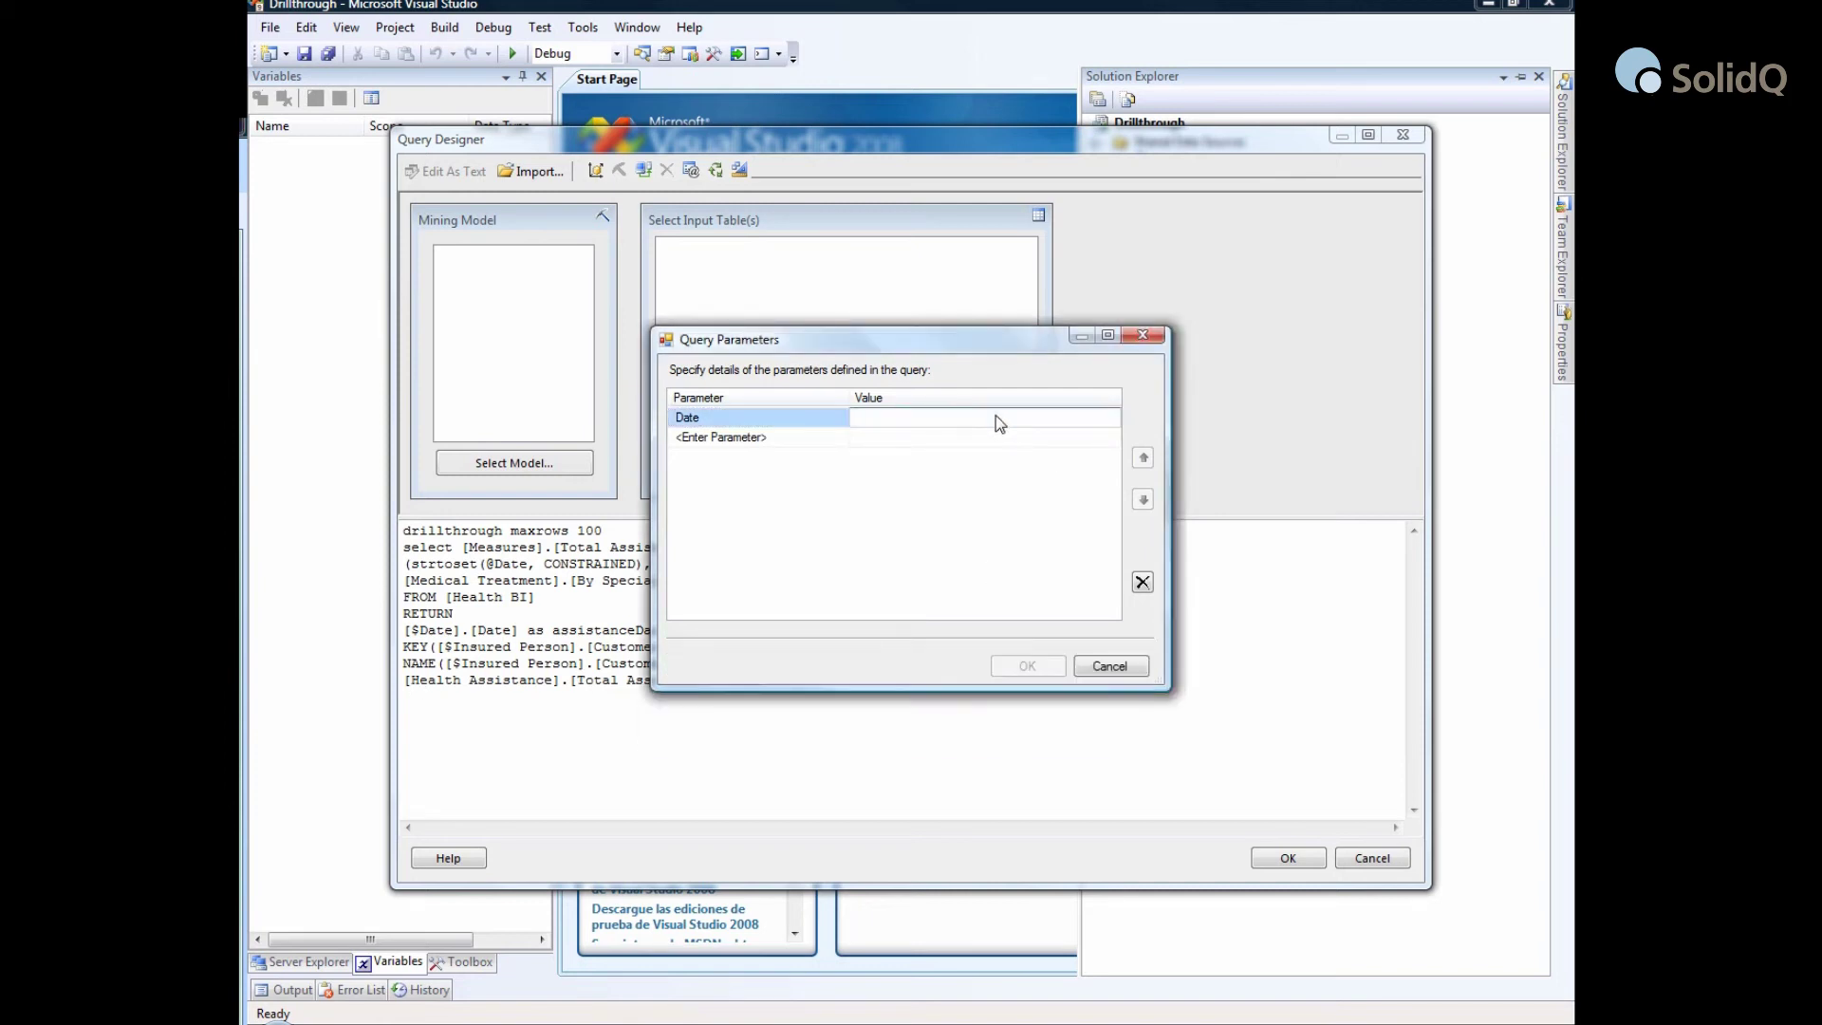
{"action": "type", "text": "[Date].[Calendar].[Calendar Year].&[2004]"}
{"action": "key", "text": "Return"}
{"action": "left_click", "coordinate": [1027, 667]}
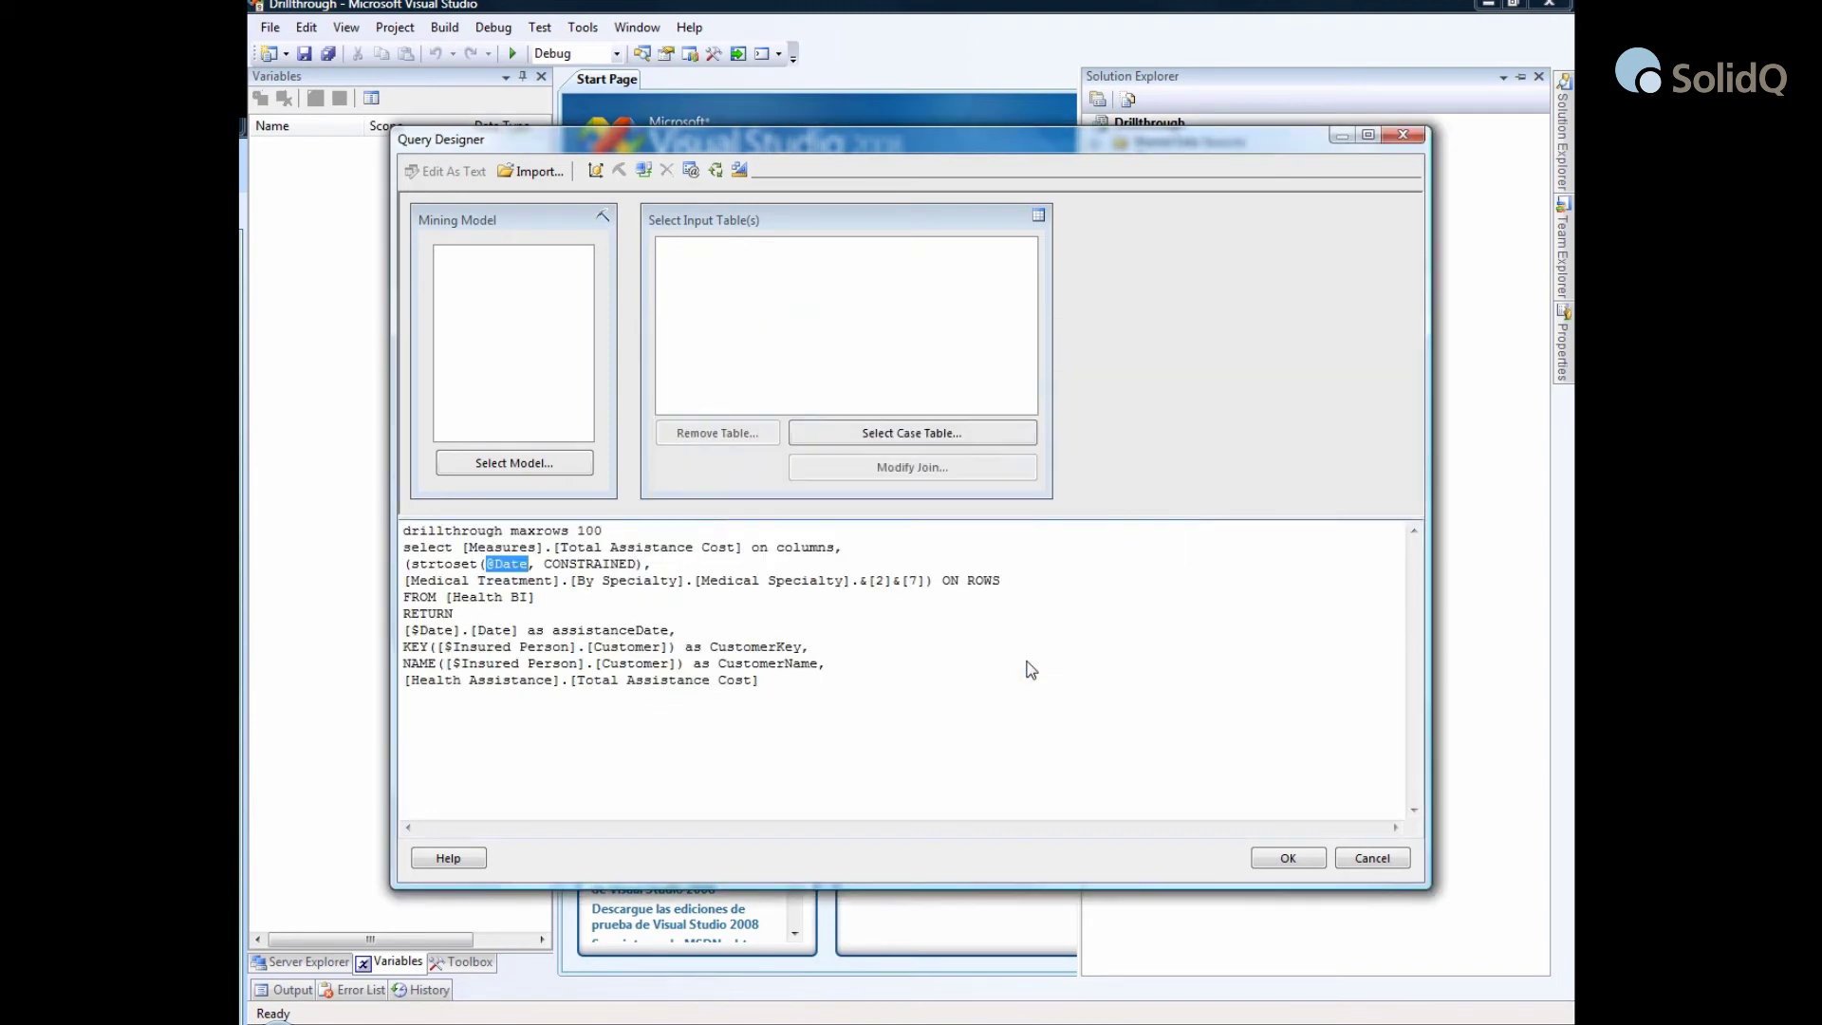
- Verify the parameterized DMX query prepares successfully, then close the query designer
{"action": "left_click", "coordinate": [1032, 669]}
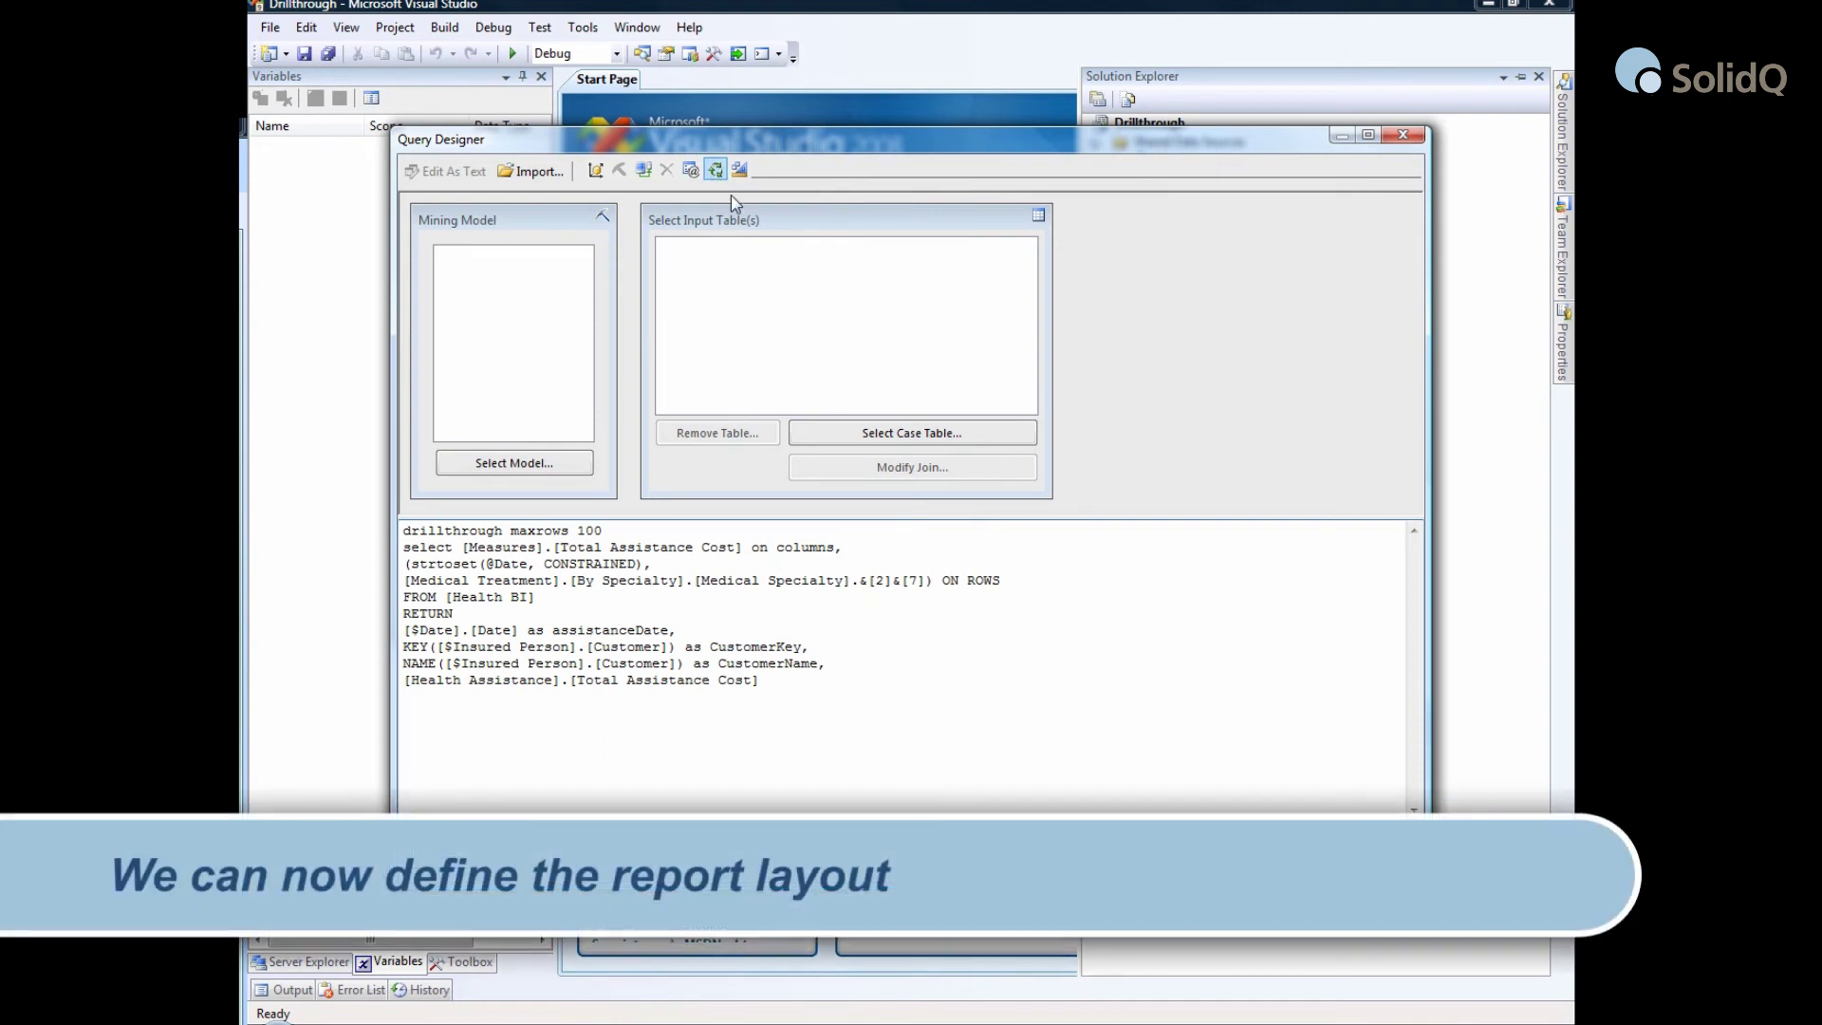
{"action": "left_click", "coordinate": [714, 171]}
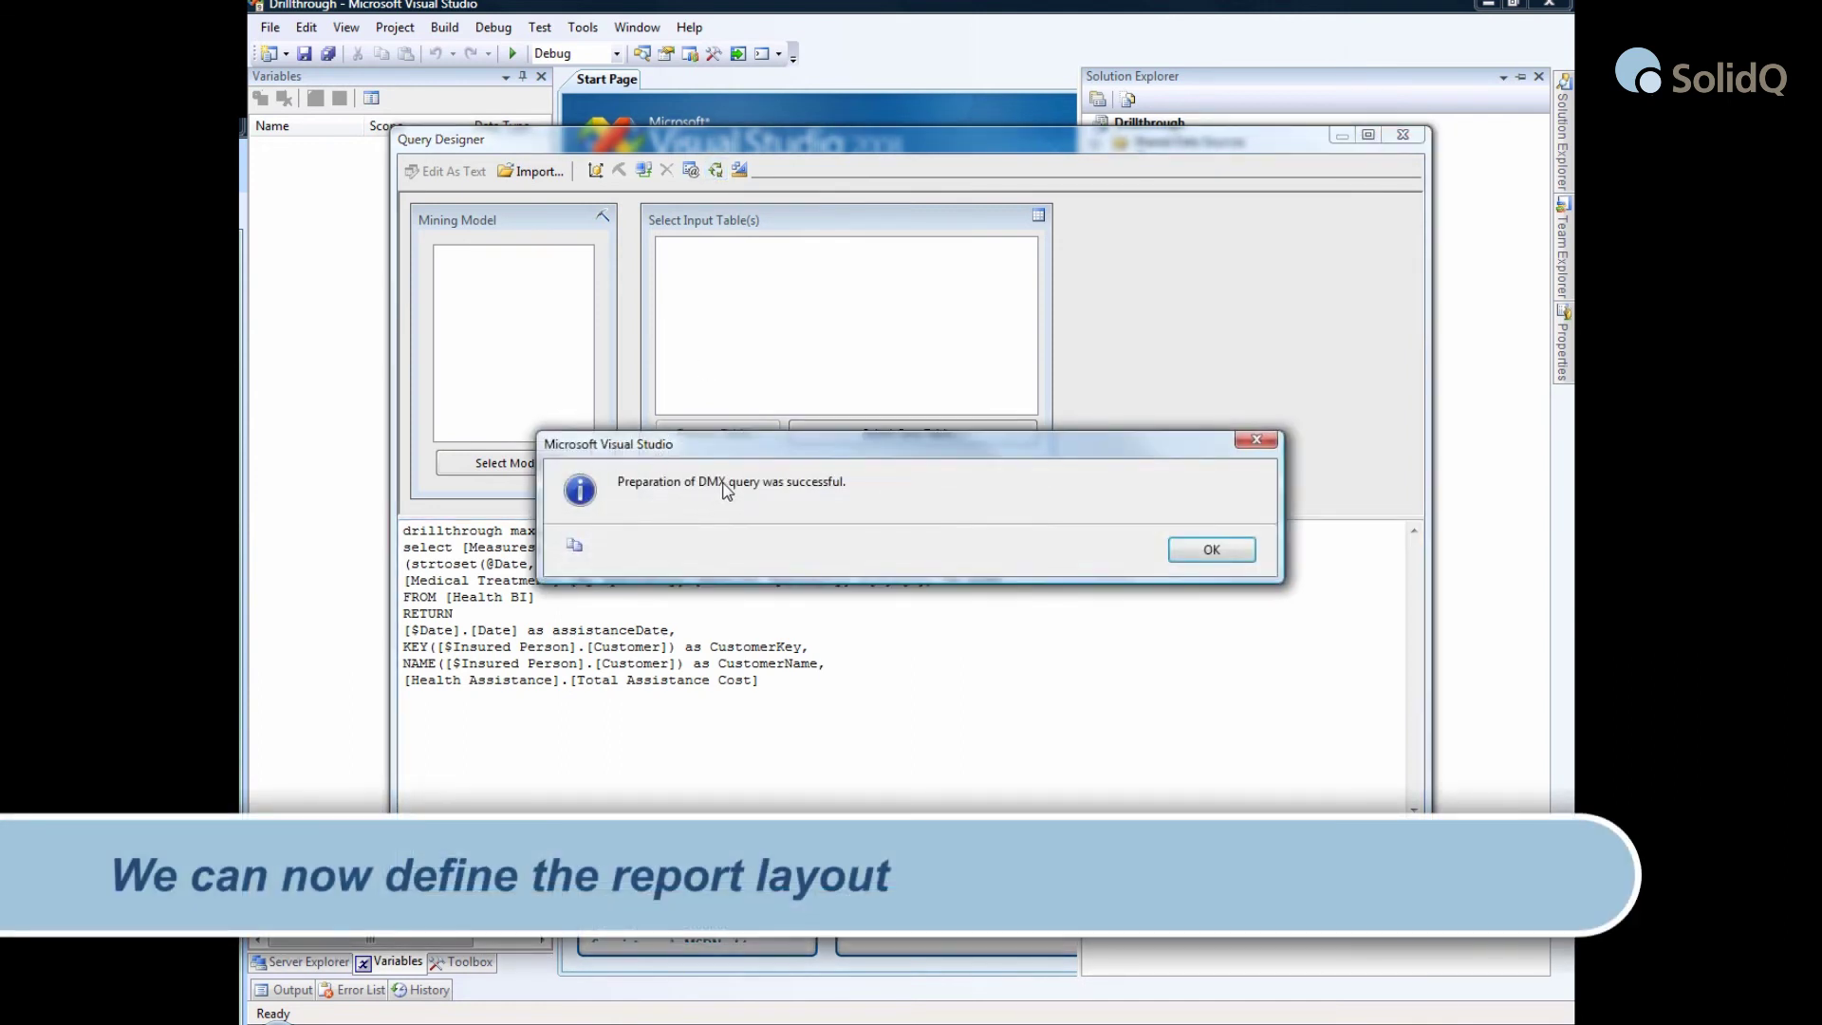
{"action": "left_click", "coordinate": [1211, 549]}
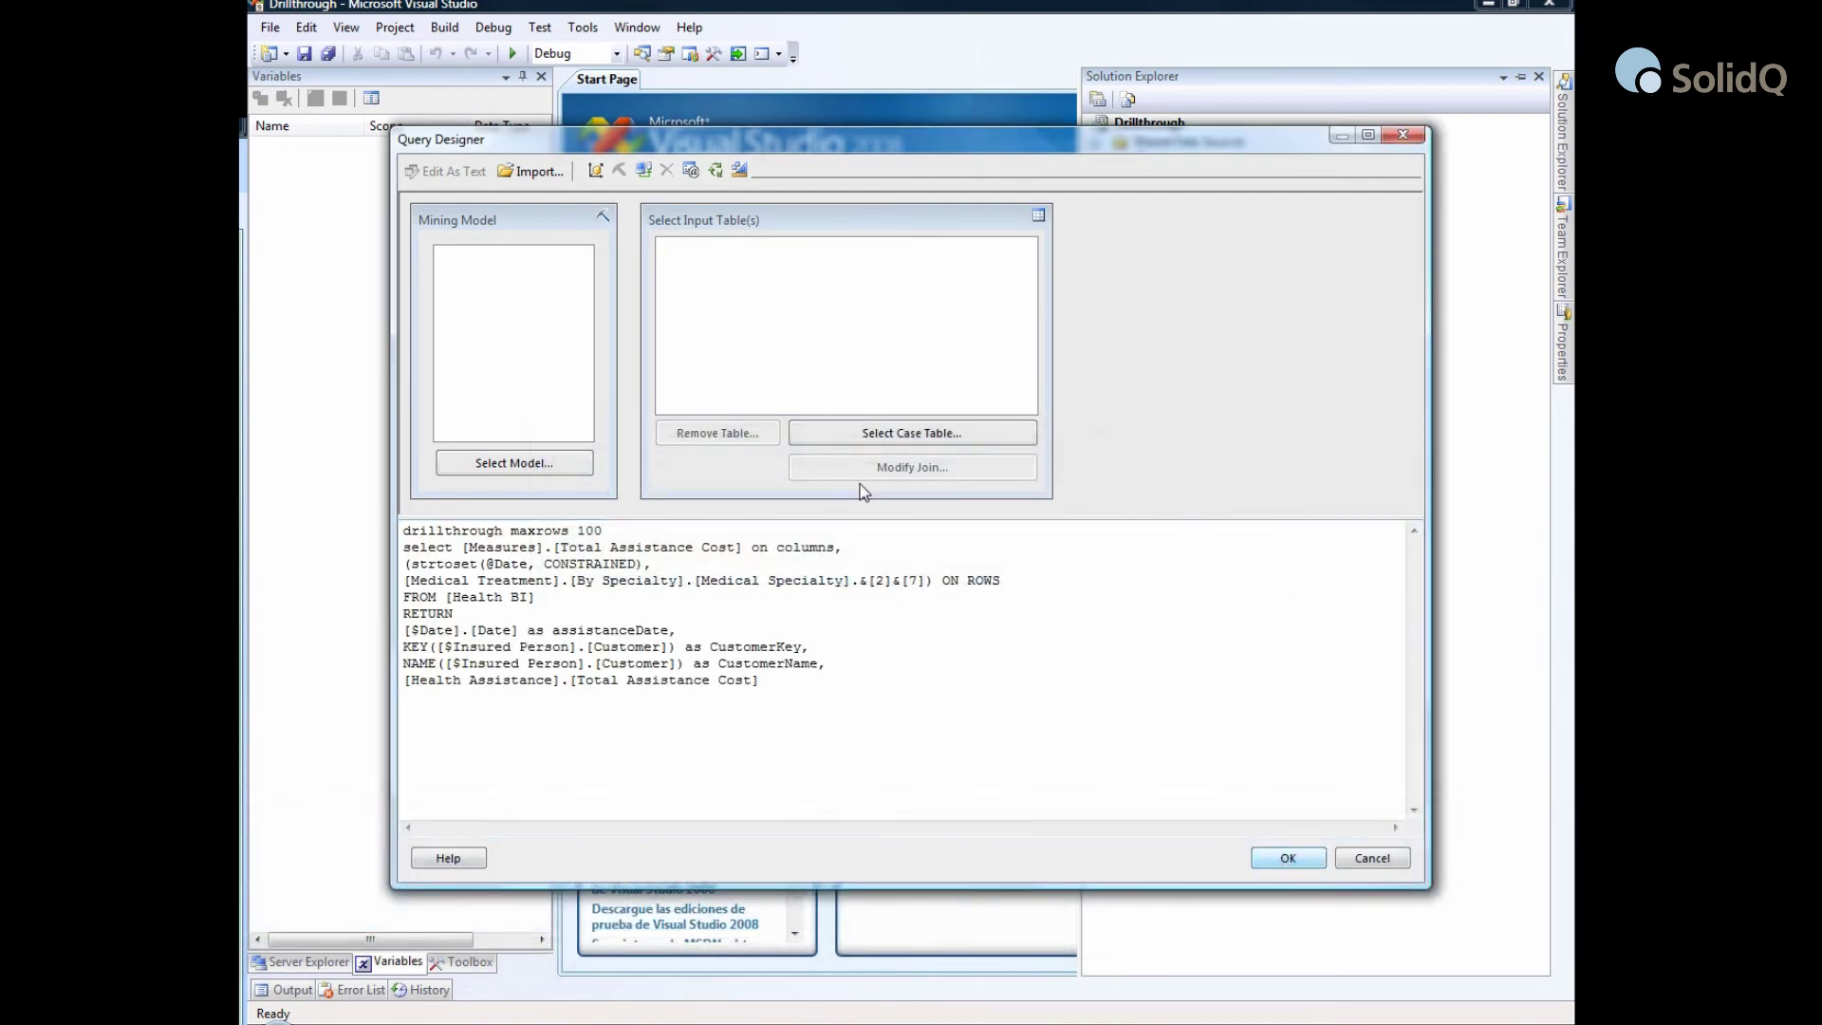
{"action": "left_click", "coordinate": [1287, 857]}
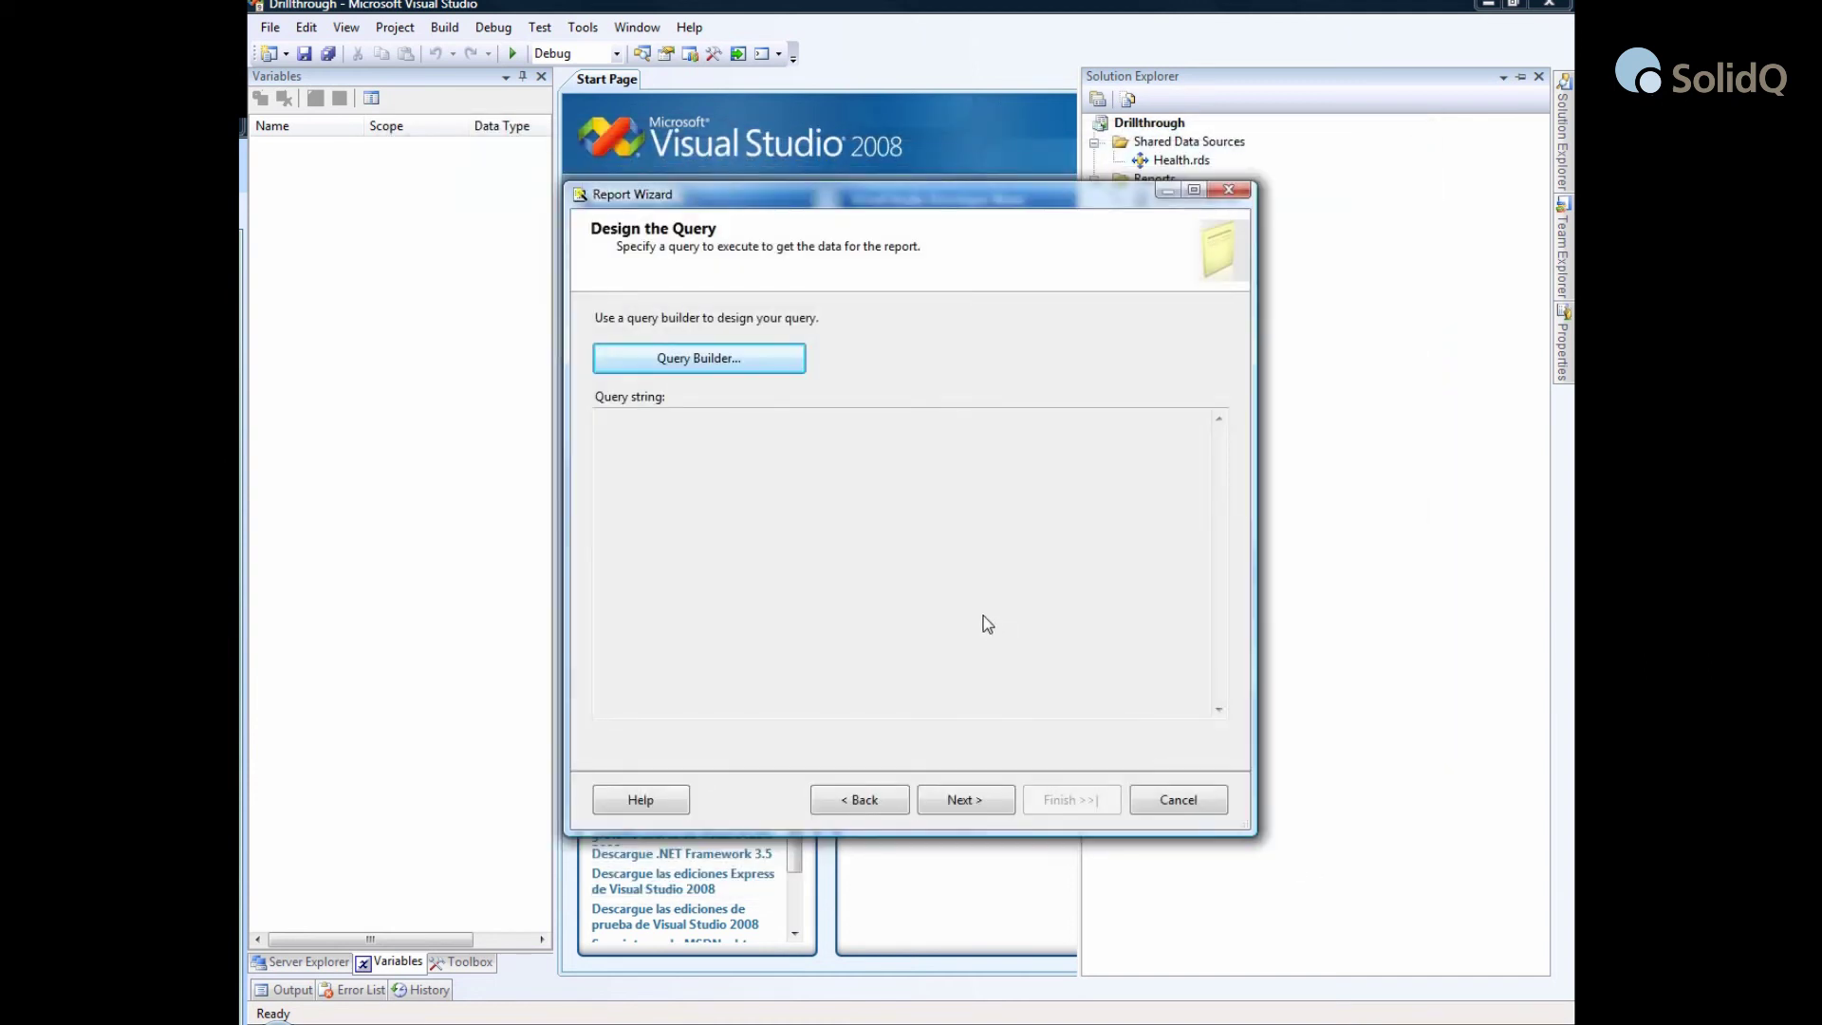
- Advance past query design, keeping the Tabular report type, to the table design page
{"action": "left_click", "coordinate": [986, 802]}
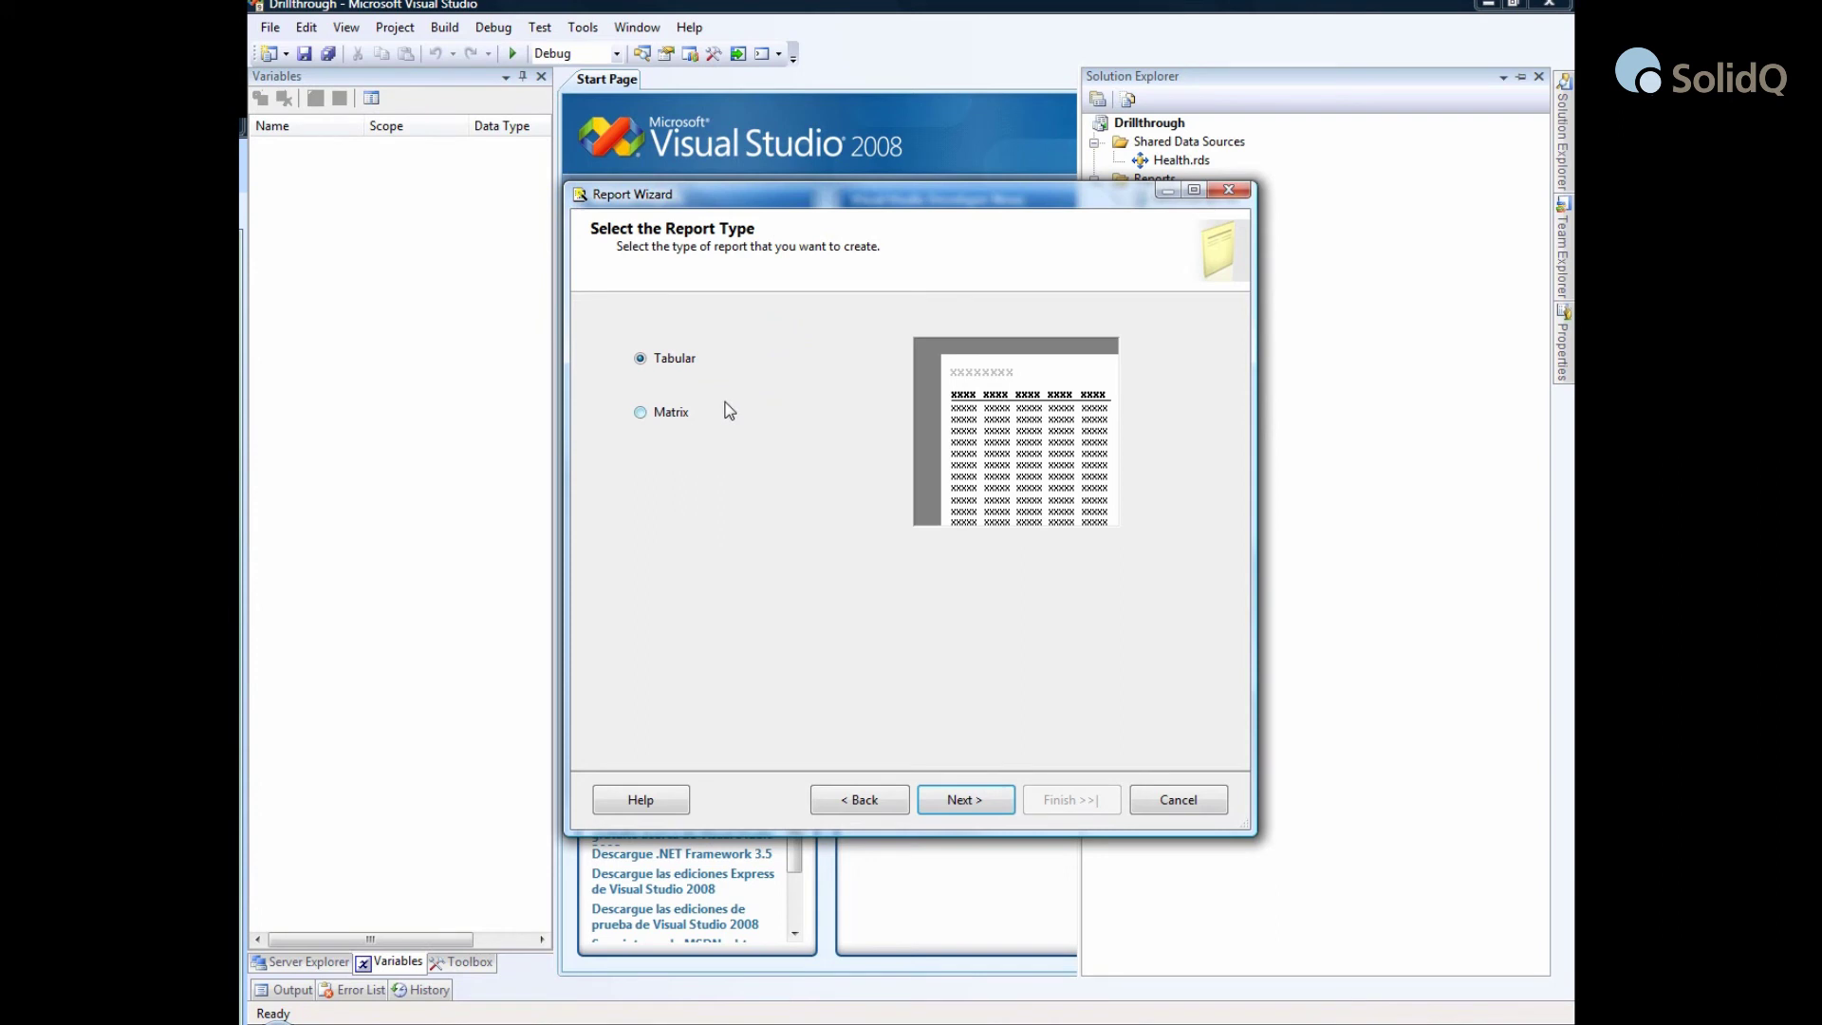
{"action": "left_click", "coordinate": [964, 800]}
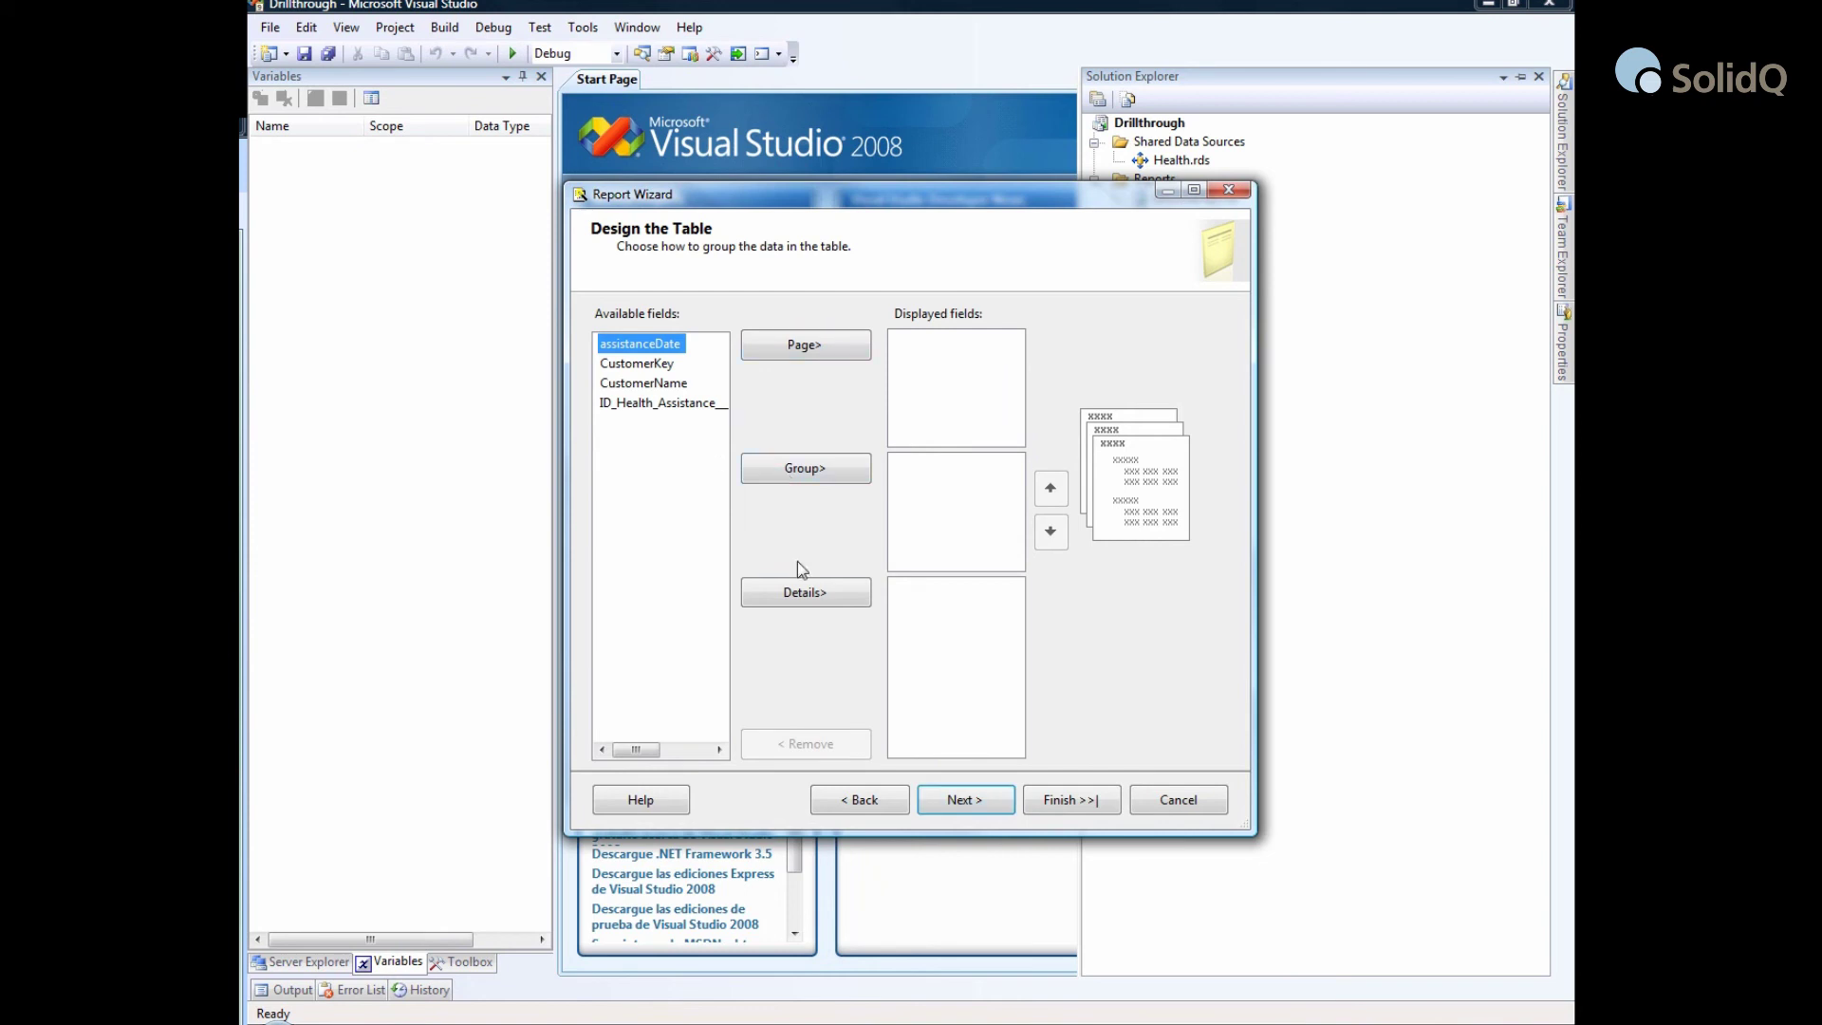
- Group by assistanceDate, CustomerKey and CustomerName, with ID_Health_Assistance as the detail field
{"action": "left_click", "coordinate": [819, 473]}
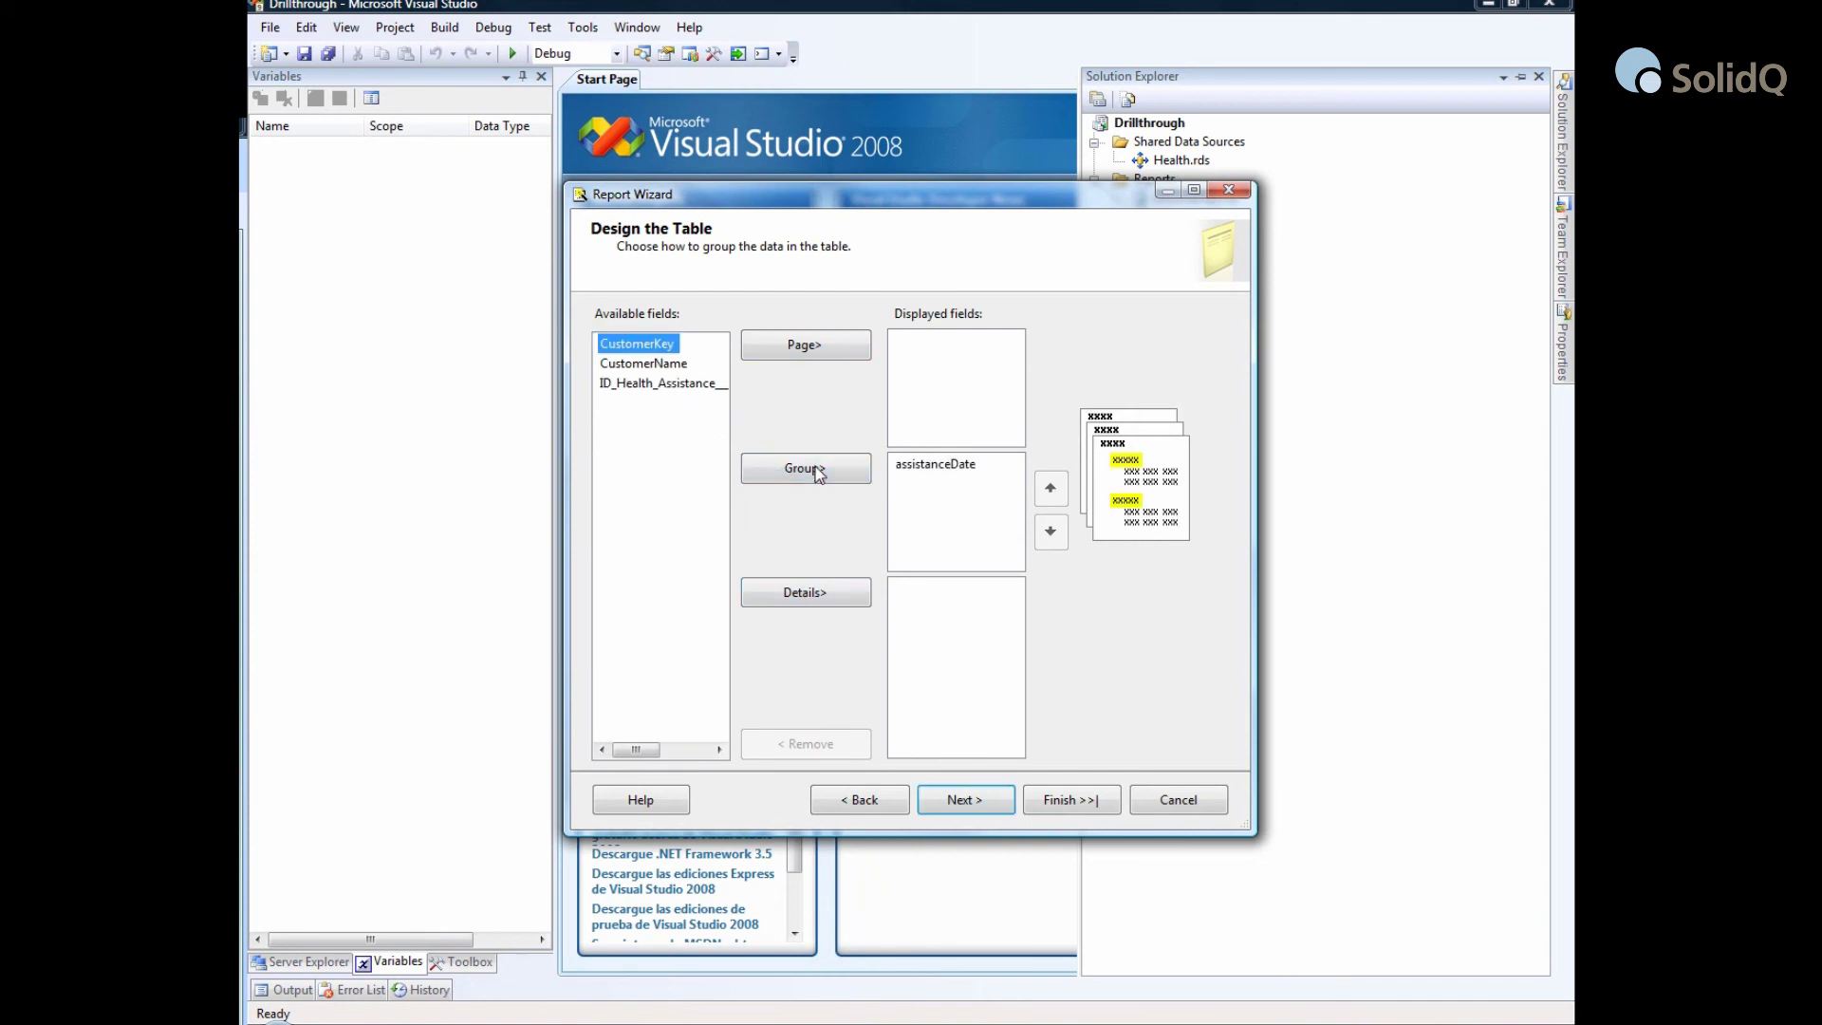
{"action": "left_click", "coordinate": [681, 364]}
{"action": "left_click", "coordinate": [669, 345]}
{"action": "left_click", "coordinate": [776, 473]}
{"action": "left_click", "coordinate": [805, 467]}
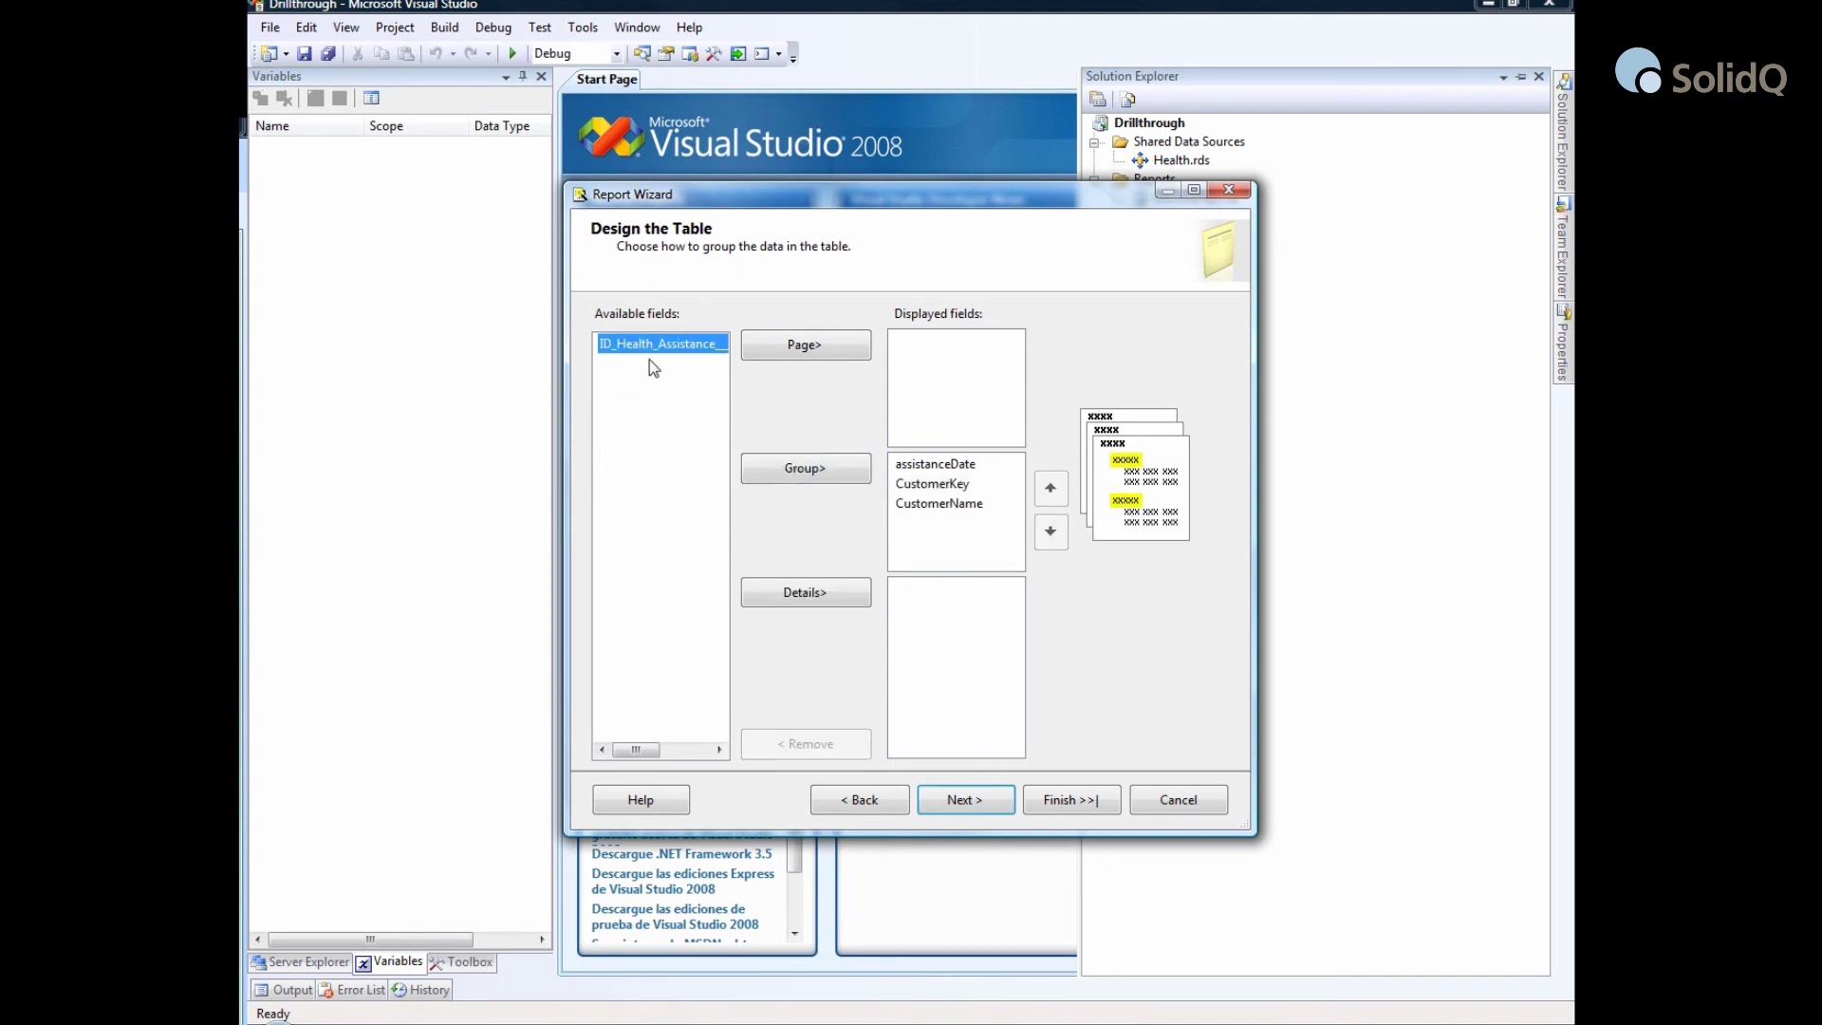
{"action": "left_click", "coordinate": [766, 597]}
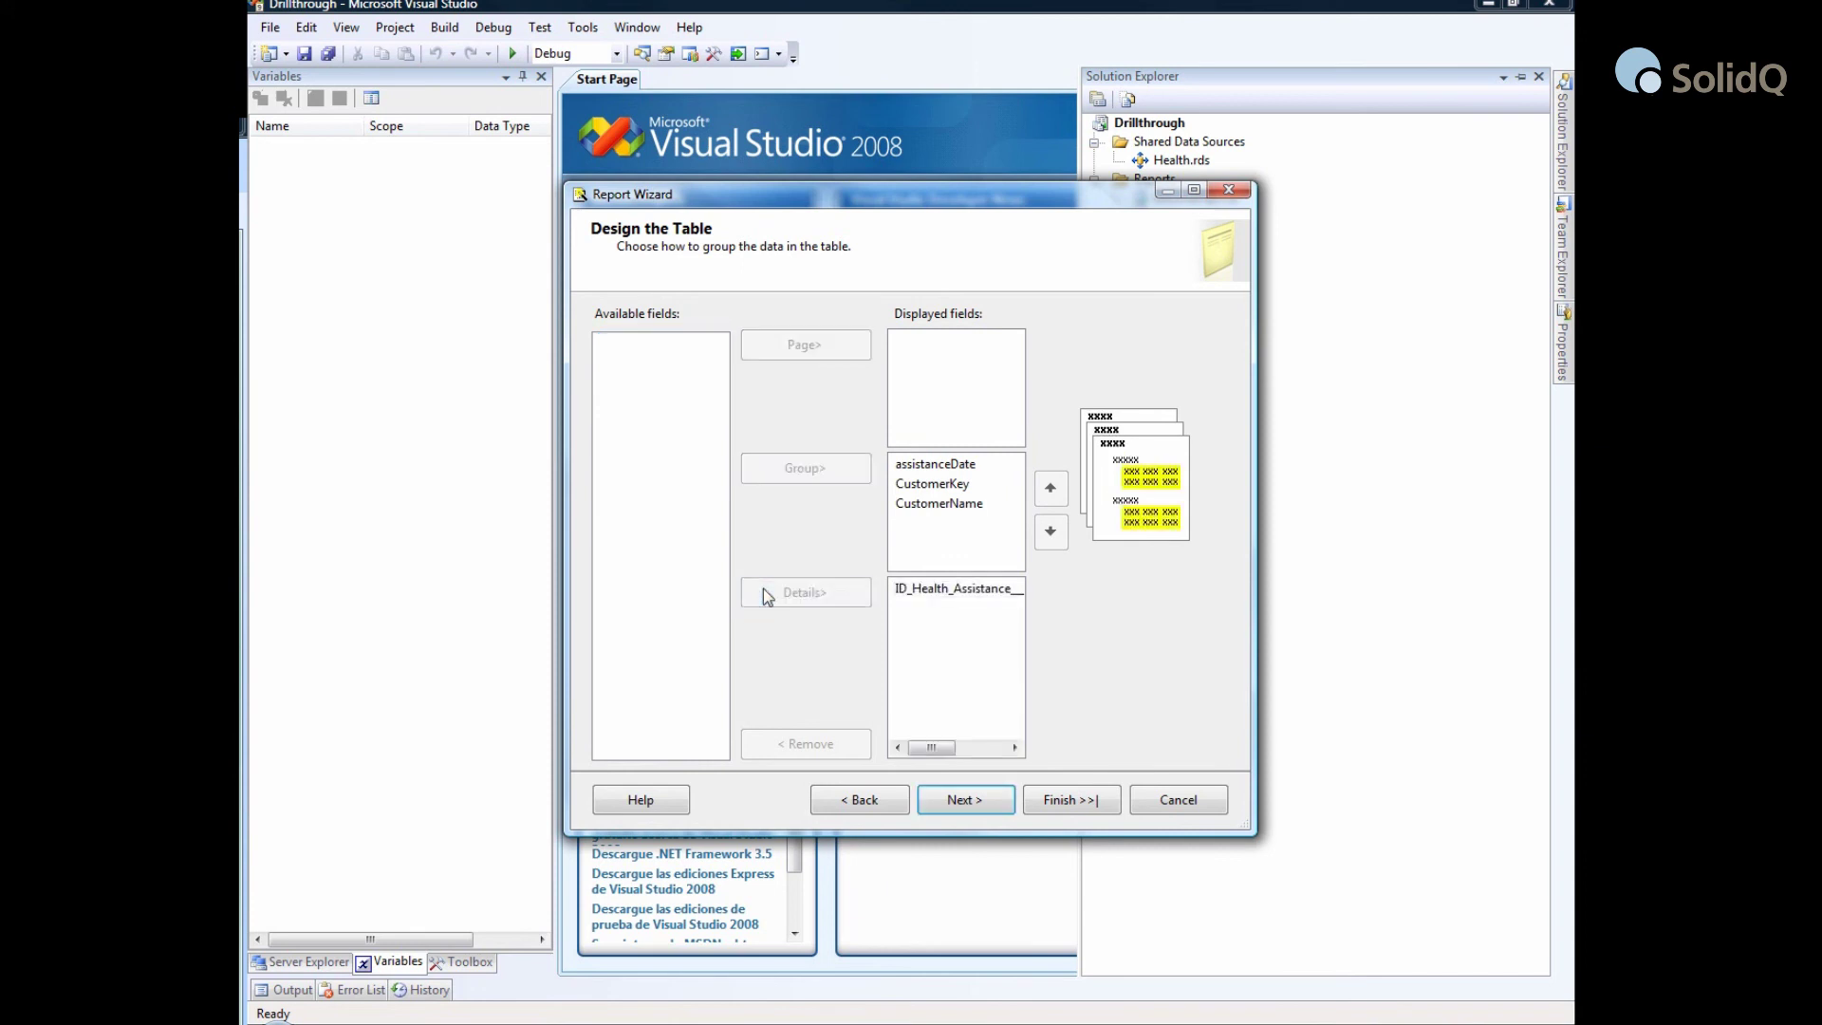
- Accept the stepped layout and Slate style, enable report preview, and finish as Report1
{"action": "left_click", "coordinate": [966, 800]}
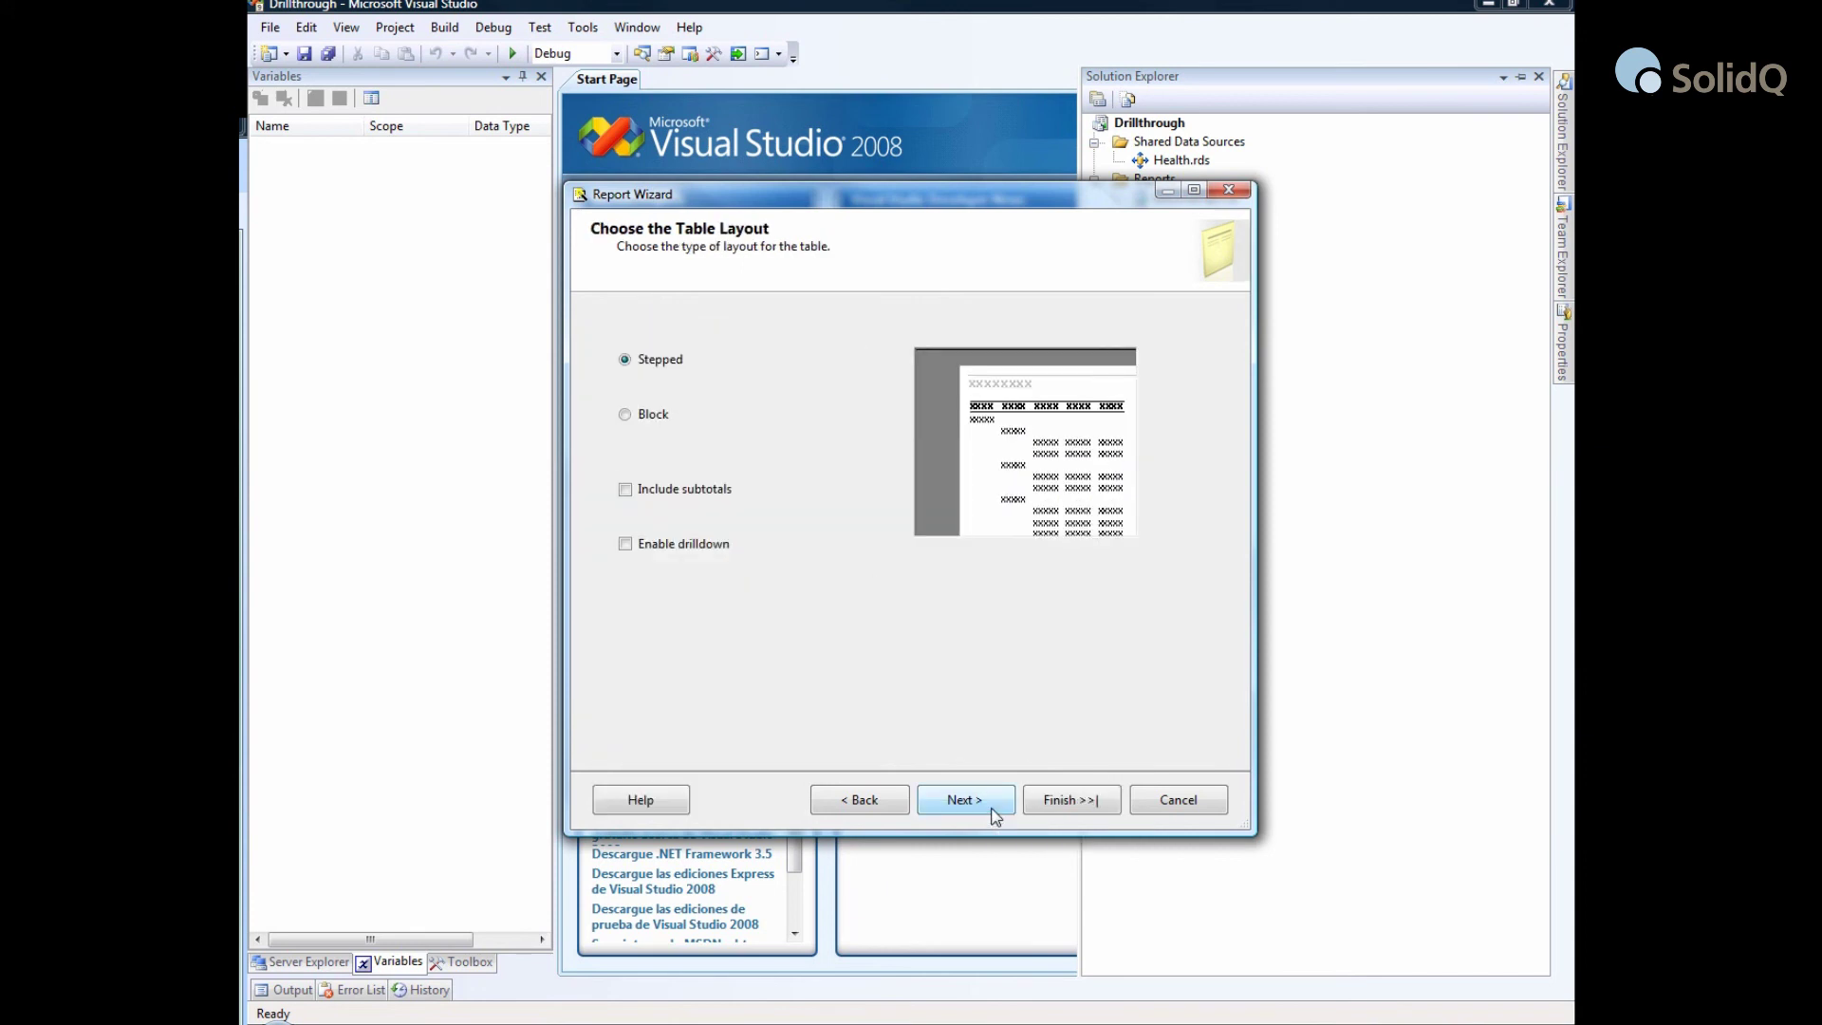
{"action": "left_click", "coordinate": [995, 811]}
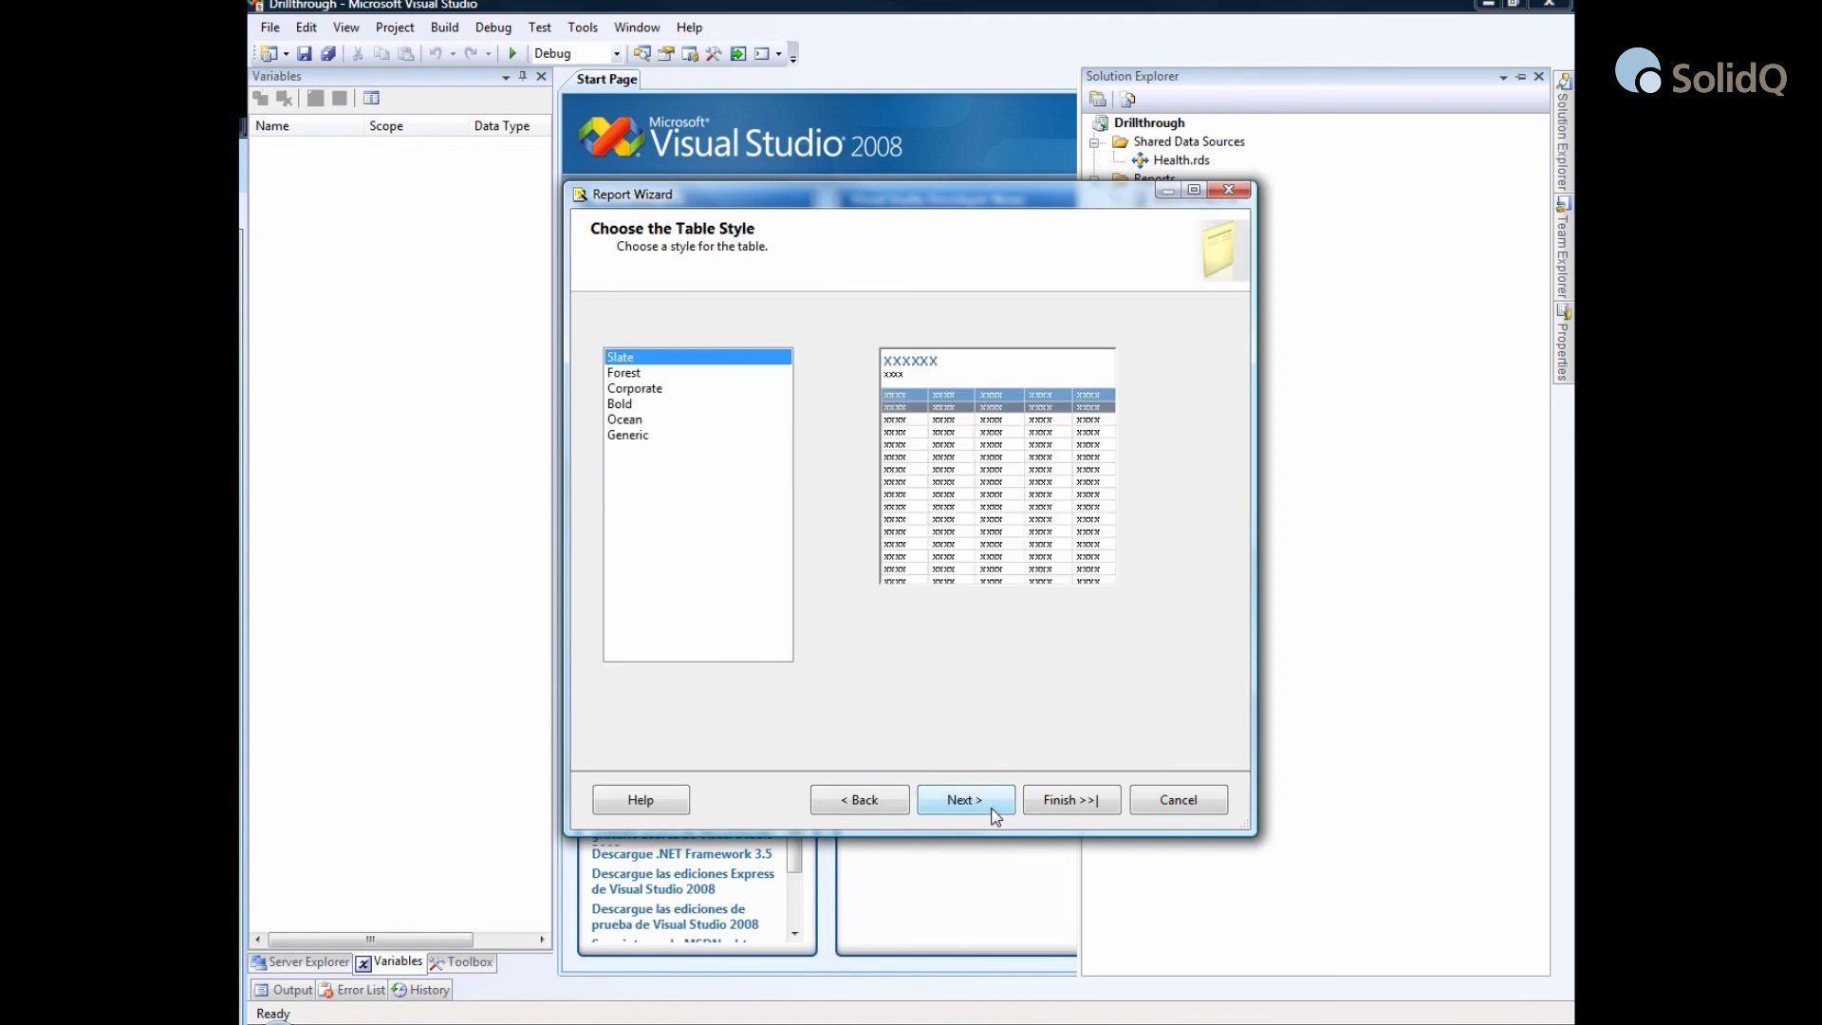
{"action": "left_click", "coordinate": [995, 811]}
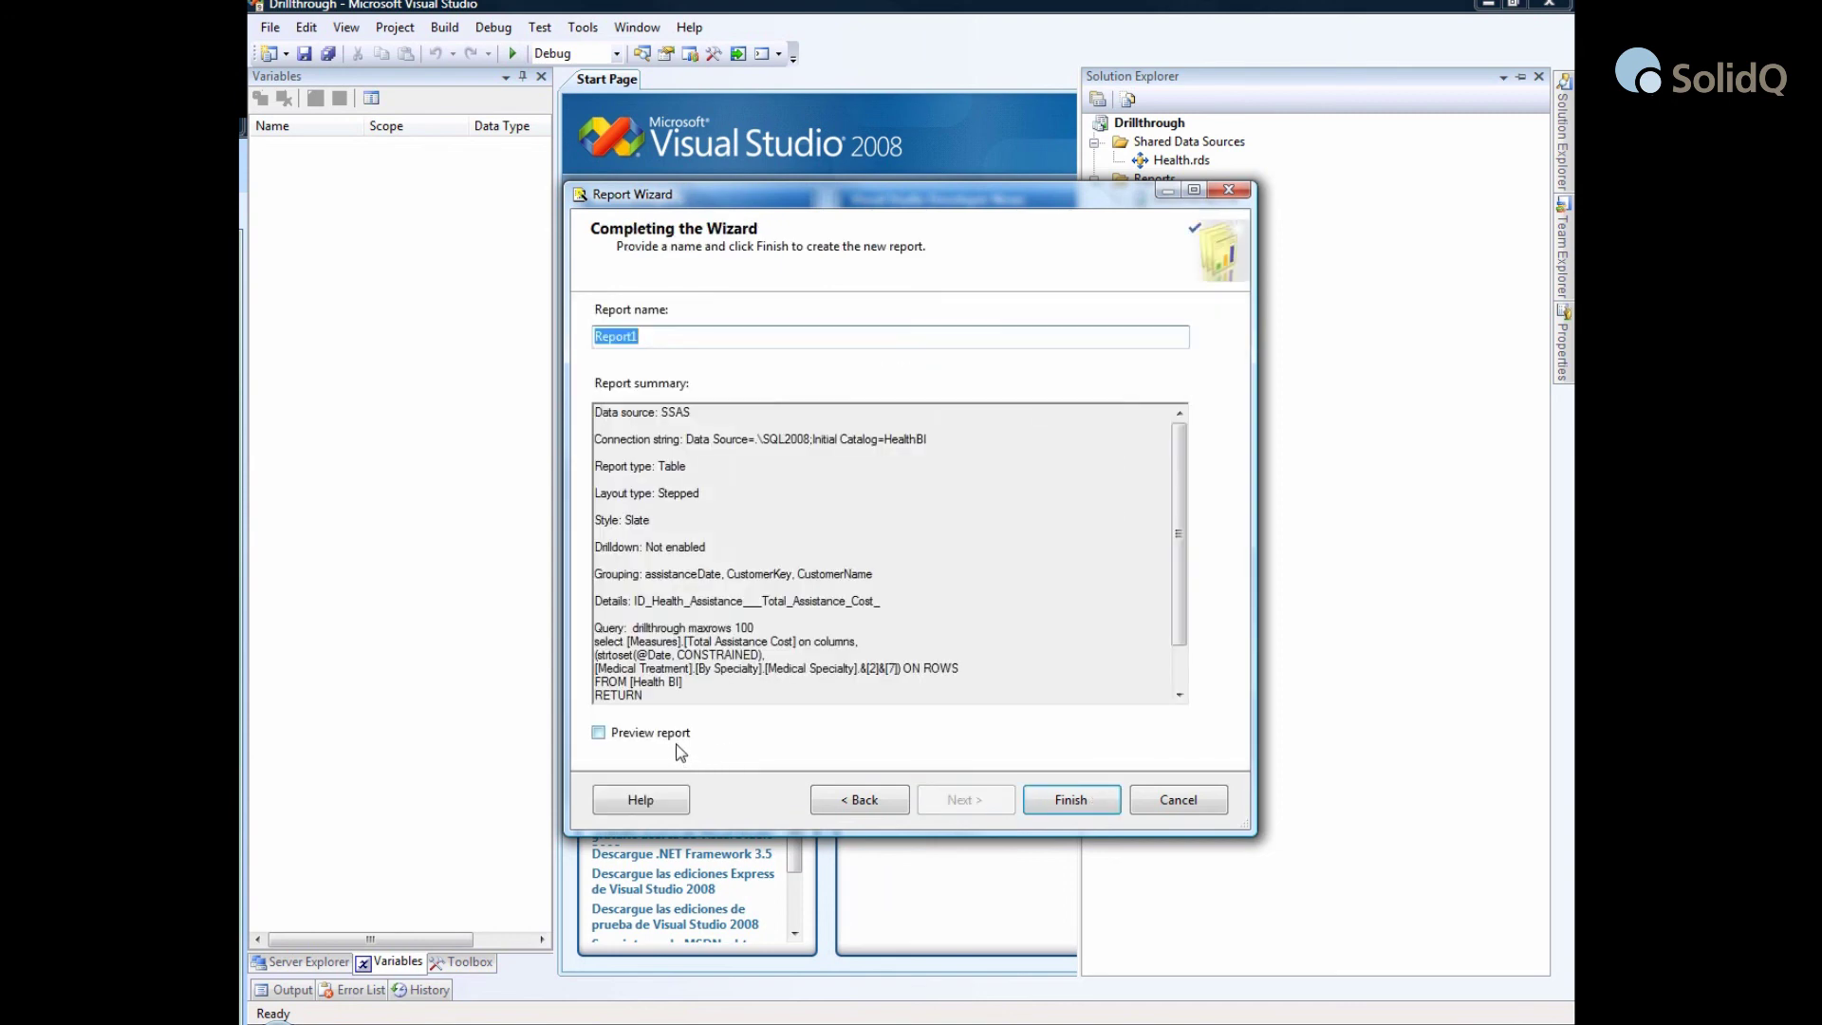
{"action": "left_click", "coordinate": [598, 732]}
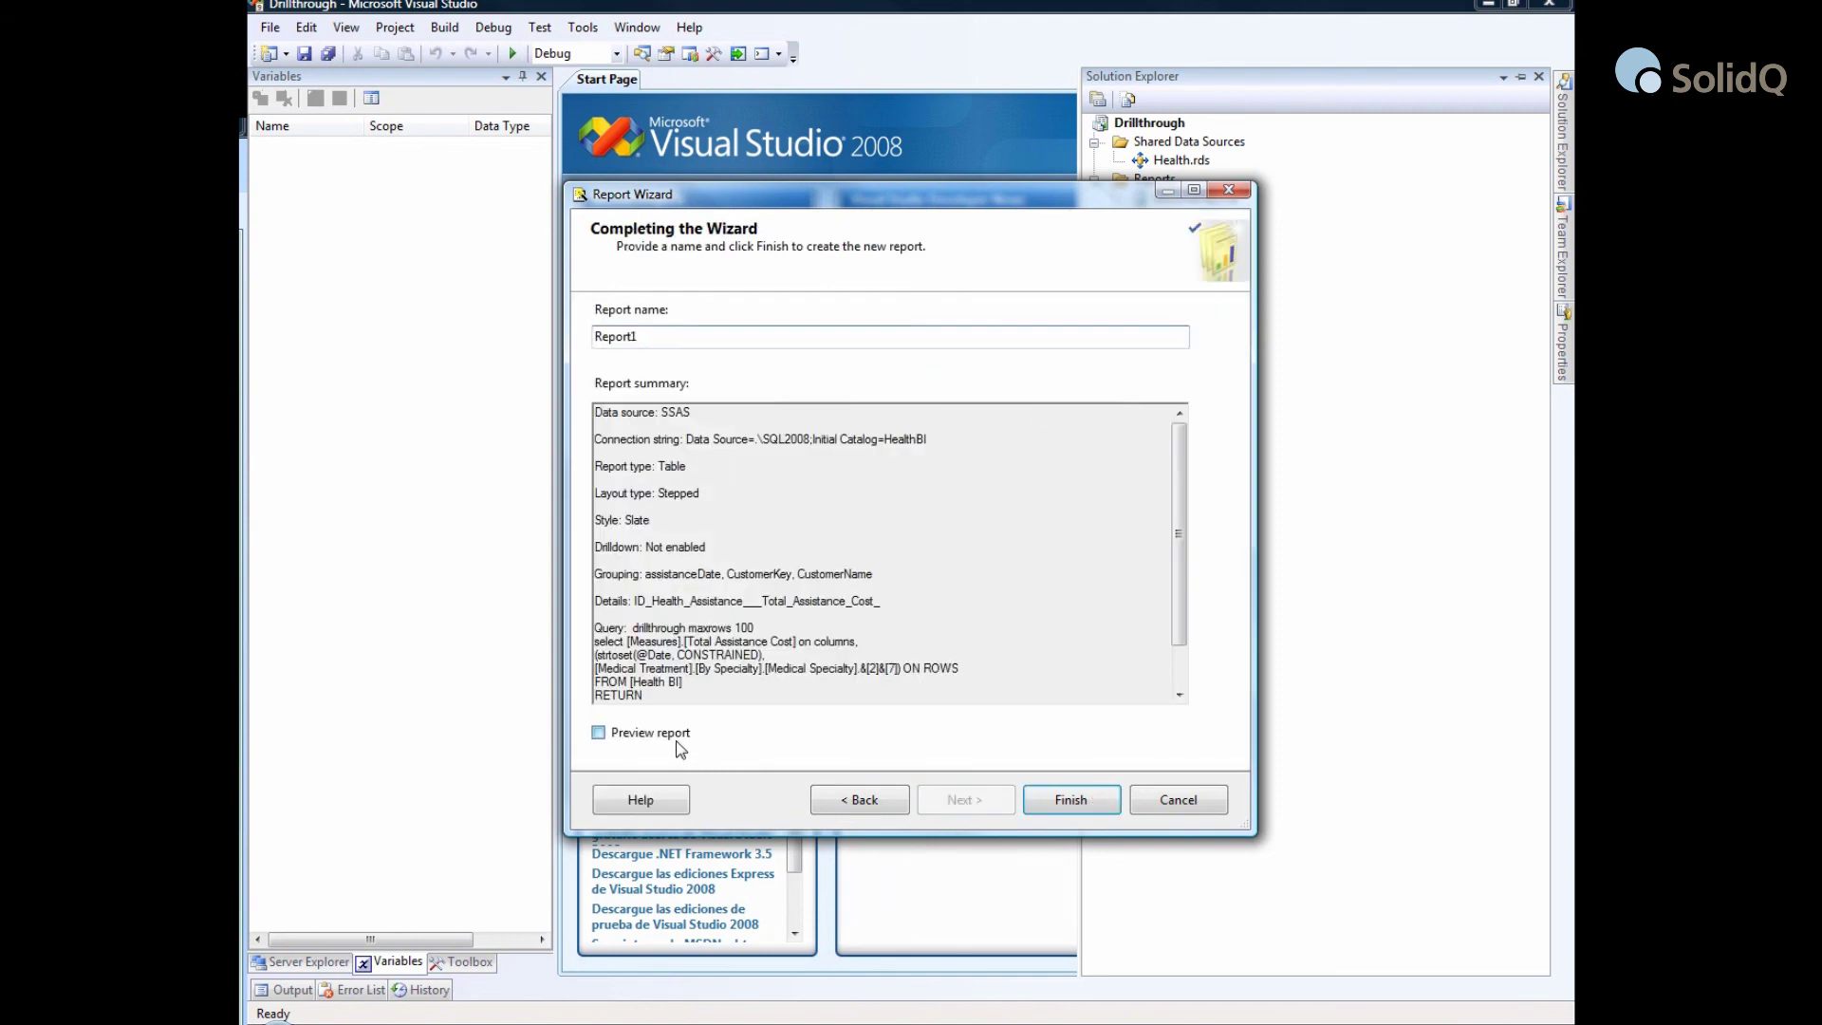
{"action": "left_click", "coordinate": [1070, 801]}
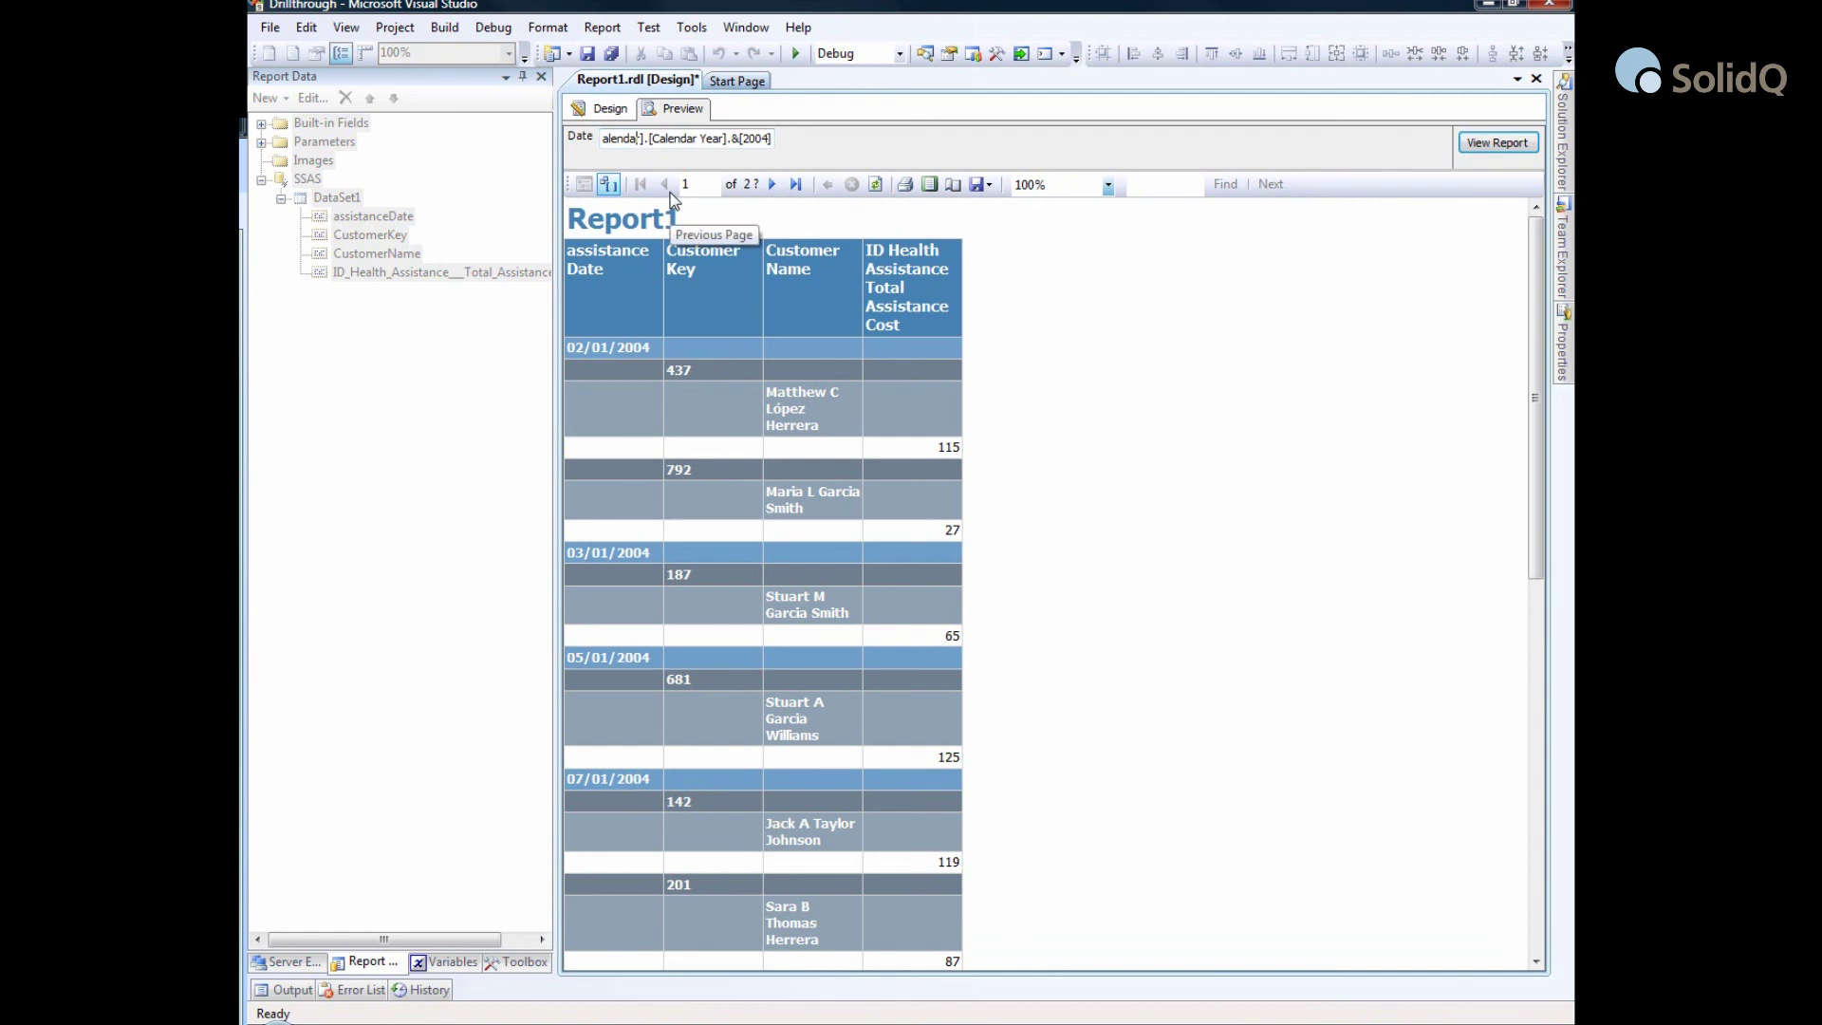
- Inspect the Date parameter showing the 2004 year member in the rendered Report1 preview
{"action": "left_click", "coordinate": [748, 139]}
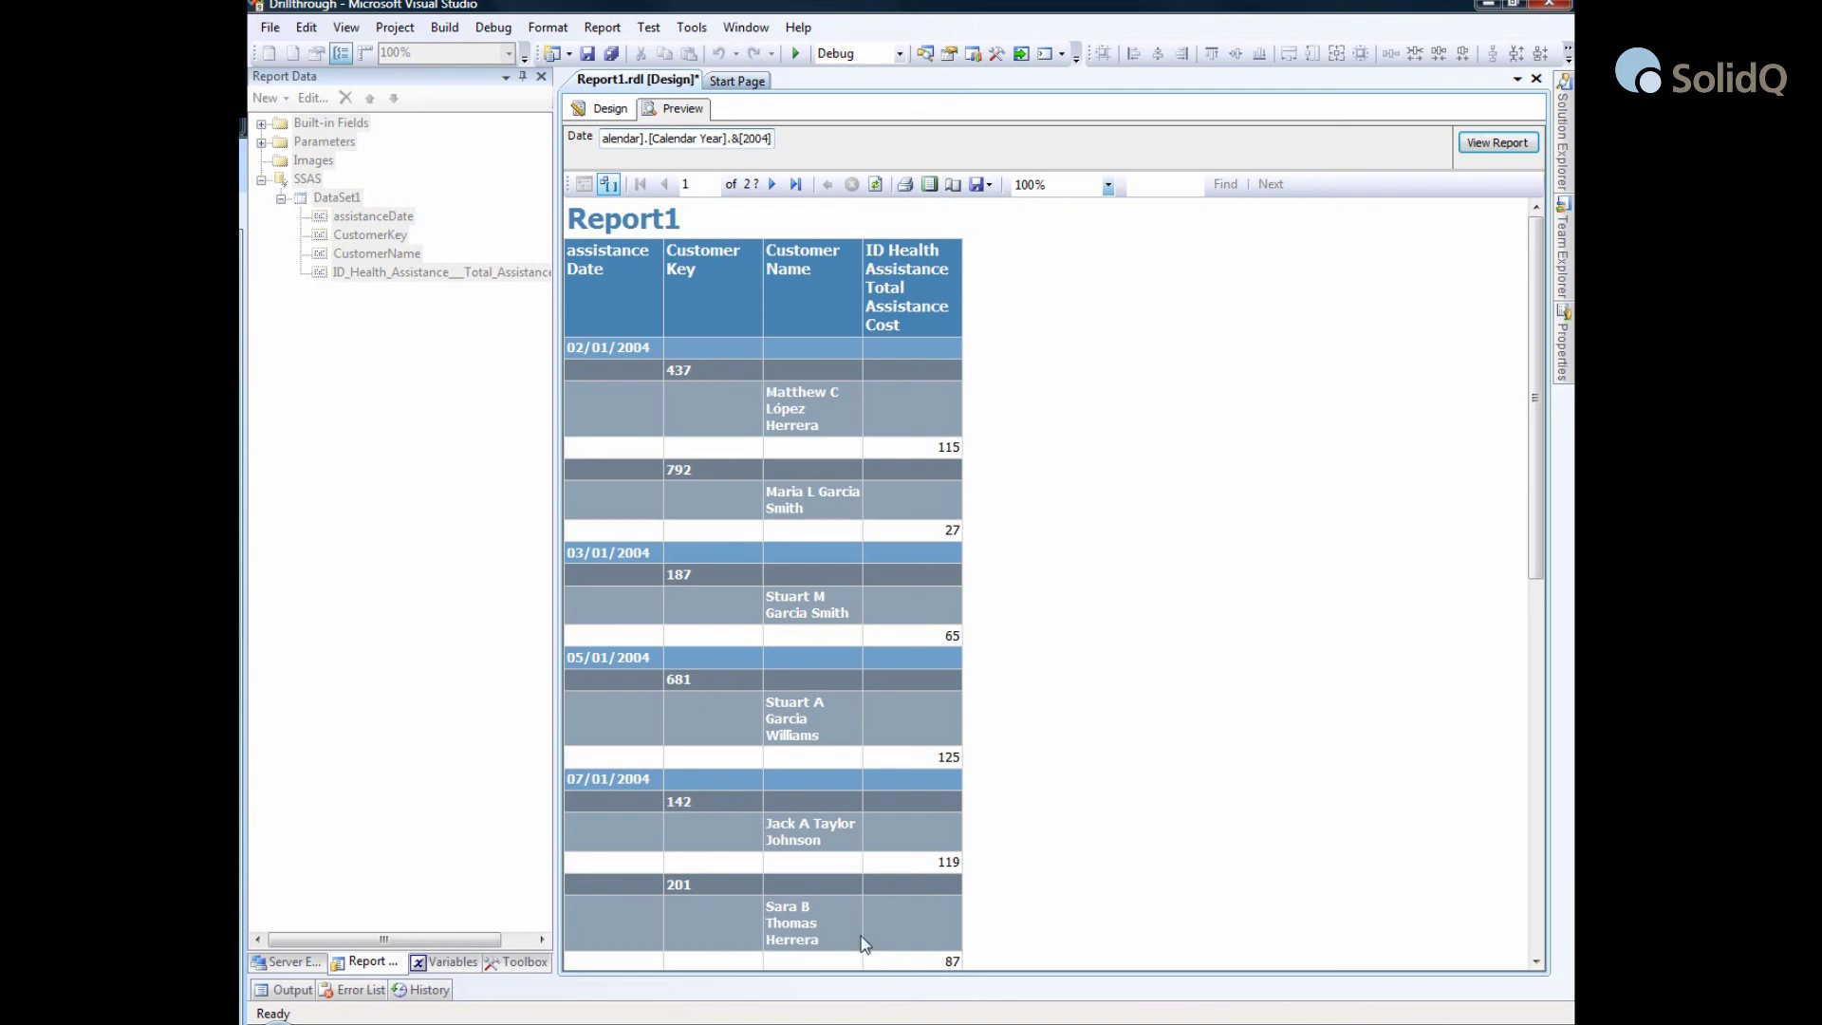